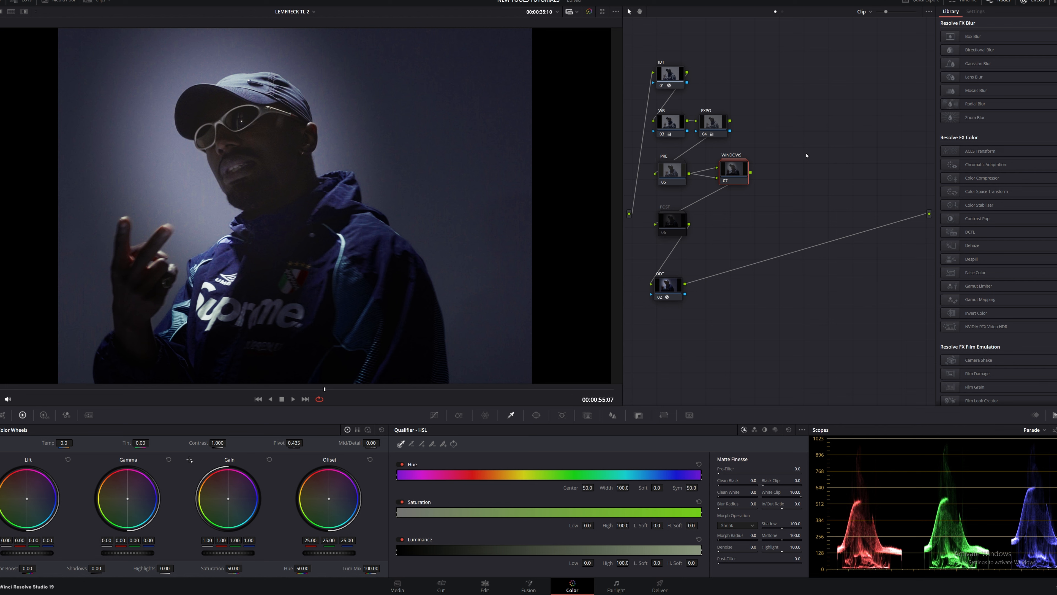
Step: Go back to the wide shot of the standing man, load its finished grade version and disable all nodes
{"action": "key", "text": "Up"}
{"action": "key", "text": "Up"}
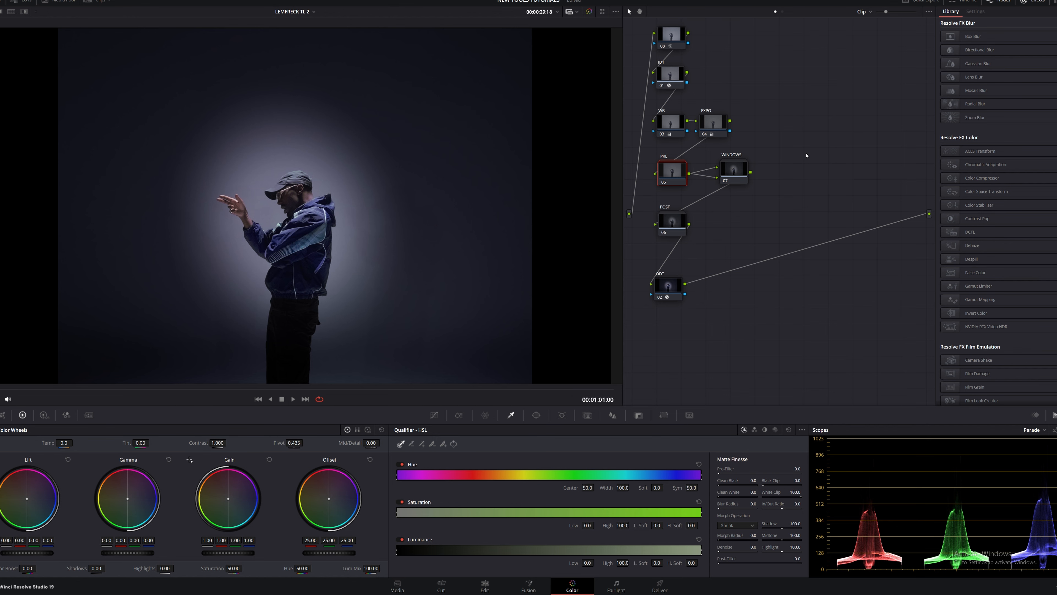
{"action": "key", "text": "ctrl+n"}
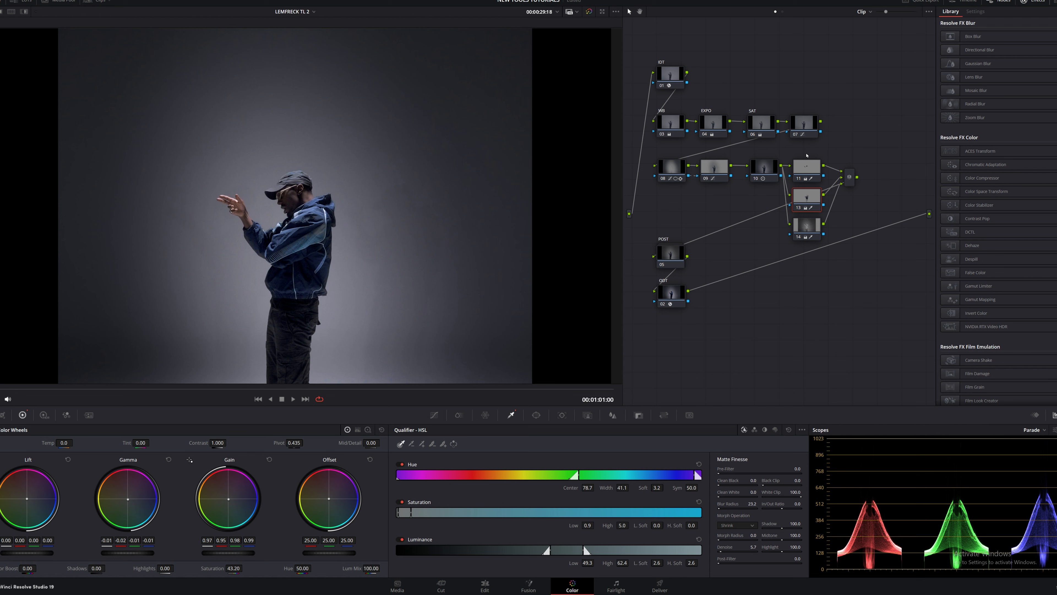
{"action": "key", "text": "alt+d"}
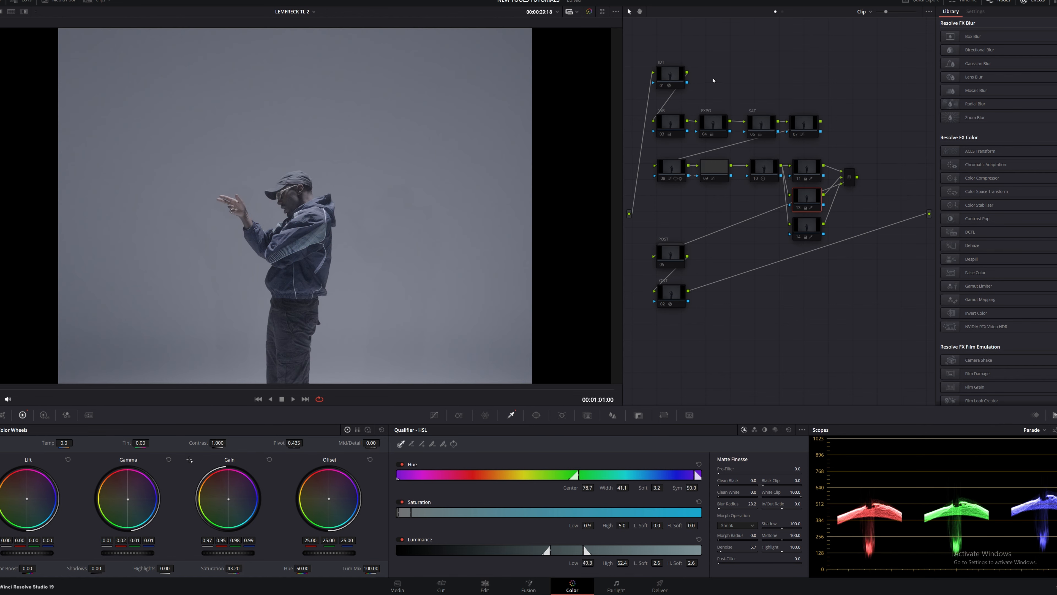
Step: Enable the IDT and ODT nodes and display their Color Space Transform settings
{"action": "left_click", "coordinate": [671, 75]}
{"action": "left_click", "coordinate": [672, 293]}
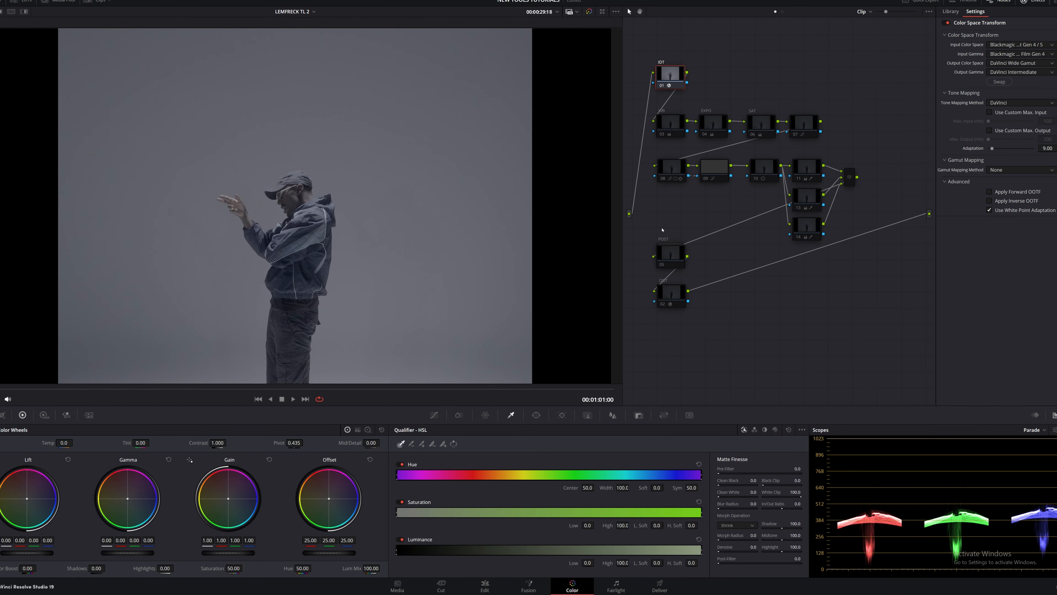
{"action": "key", "text": "ctrl+d"}
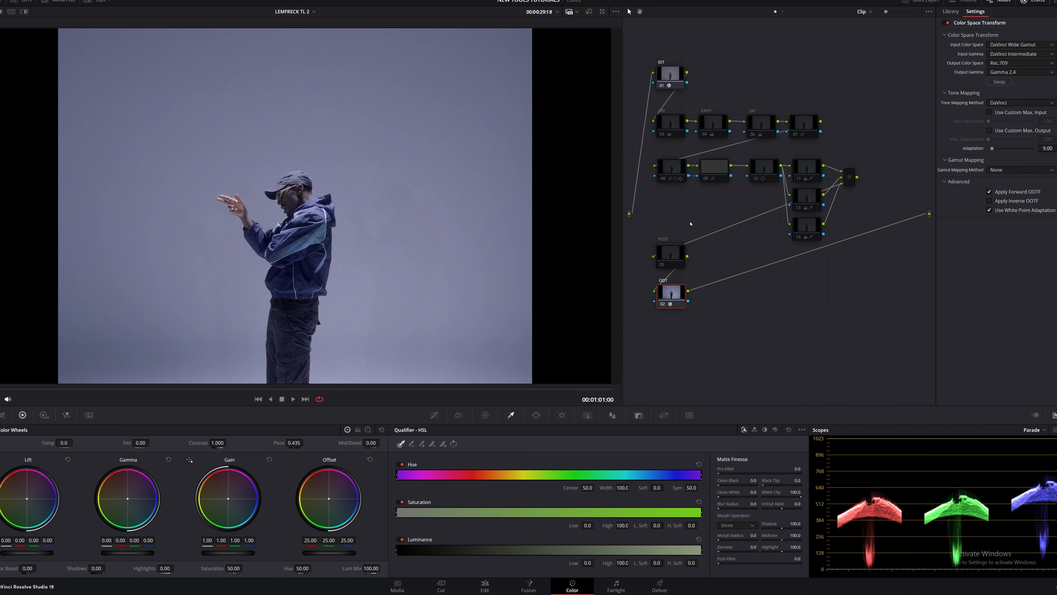
Step: Enable the WB, EXPO and SAT nodes, and lower the SAT node's gain to 0.71
{"action": "left_click", "coordinate": [673, 124]}
{"action": "key", "text": "ctrl+d"}
{"action": "left_click", "coordinate": [722, 126]}
{"action": "key", "text": "ctrl+d"}
{"action": "left_click", "coordinate": [758, 125]}
{"action": "key", "text": "ctrl+d"}
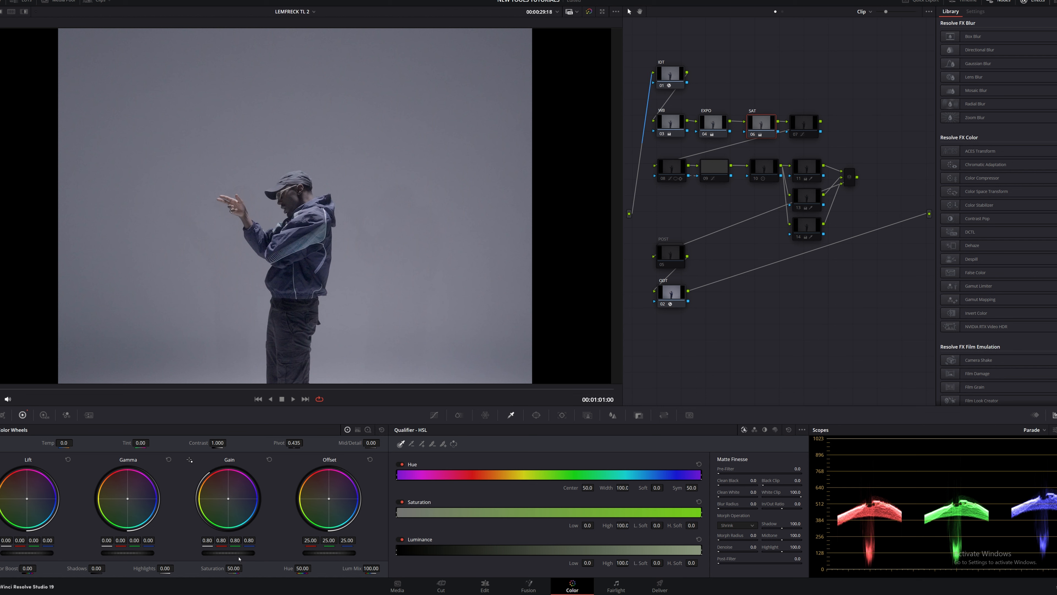
{"action": "left_click_drag", "start_coordinate": [236, 554], "coordinate": [226, 555]}
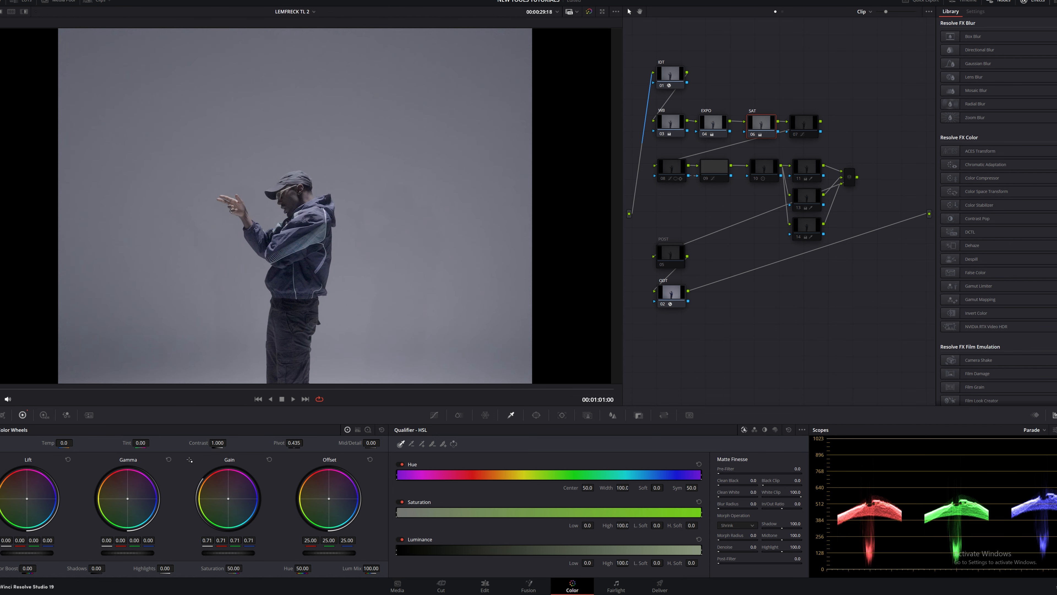
Step: Enable node 07 after SAT and display its custom contrast curve
{"action": "left_click", "coordinate": [811, 121]}
{"action": "key", "text": "ctrl+d"}
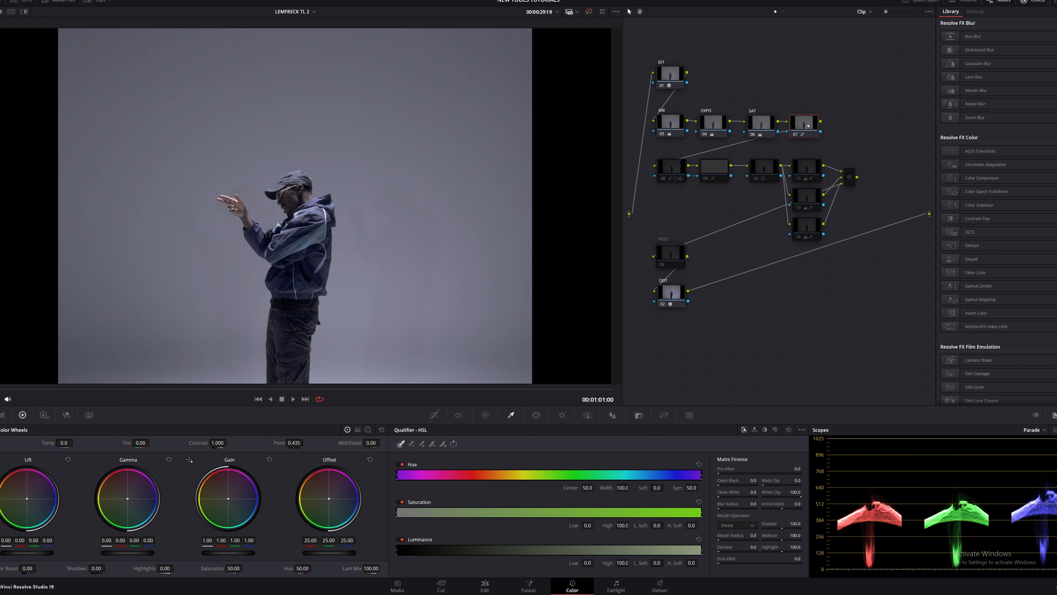
{"action": "left_click", "coordinate": [434, 415]}
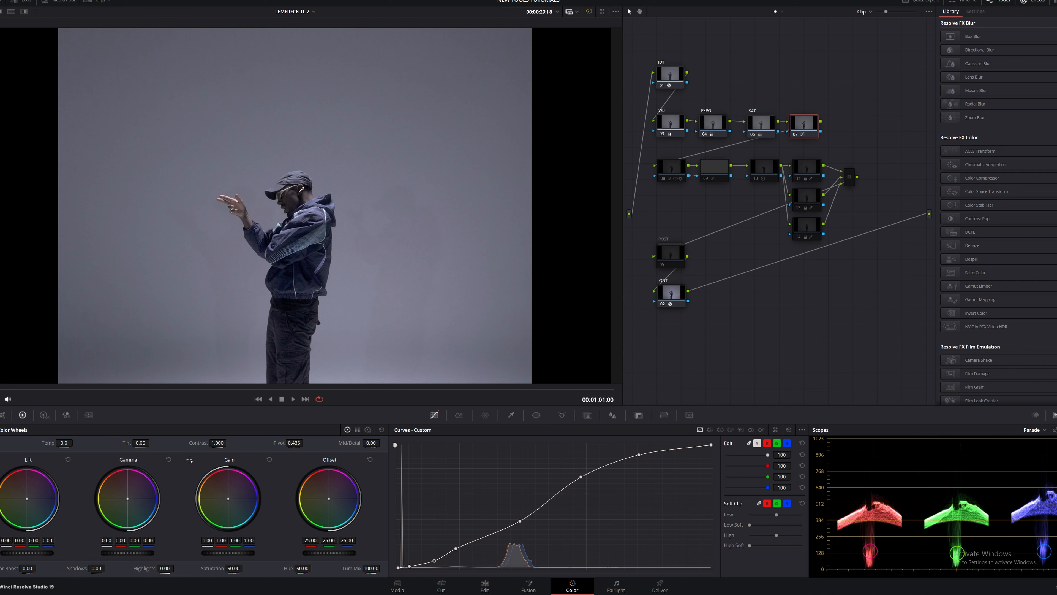
Step: Enable nodes 08, 09 and 10 in the second row of the node graph
{"action": "left_click", "coordinate": [680, 169]}
{"action": "key", "text": "ctrl+d"}
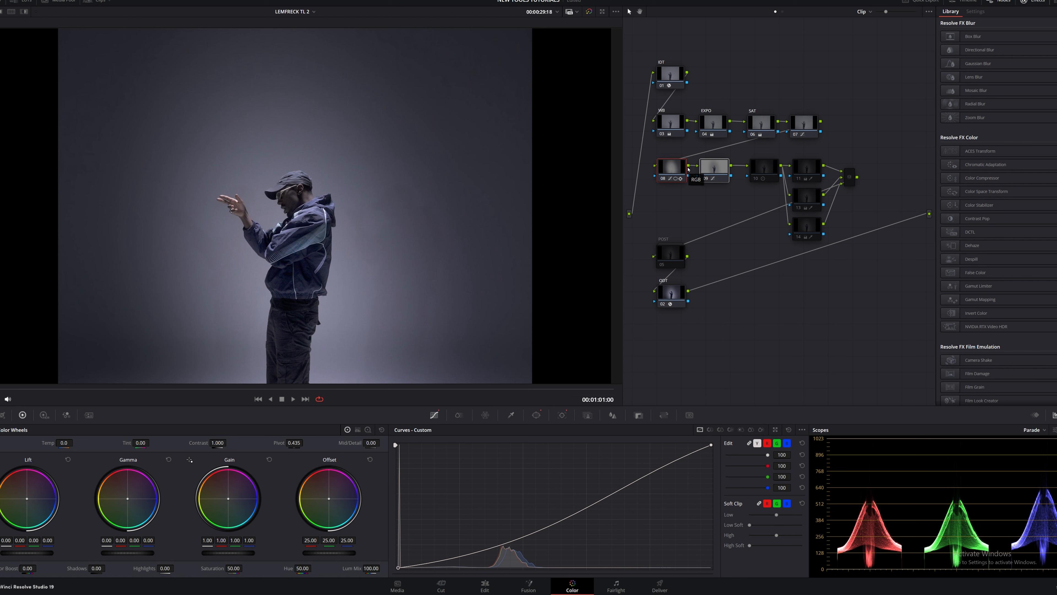
{"action": "left_click", "coordinate": [761, 168]}
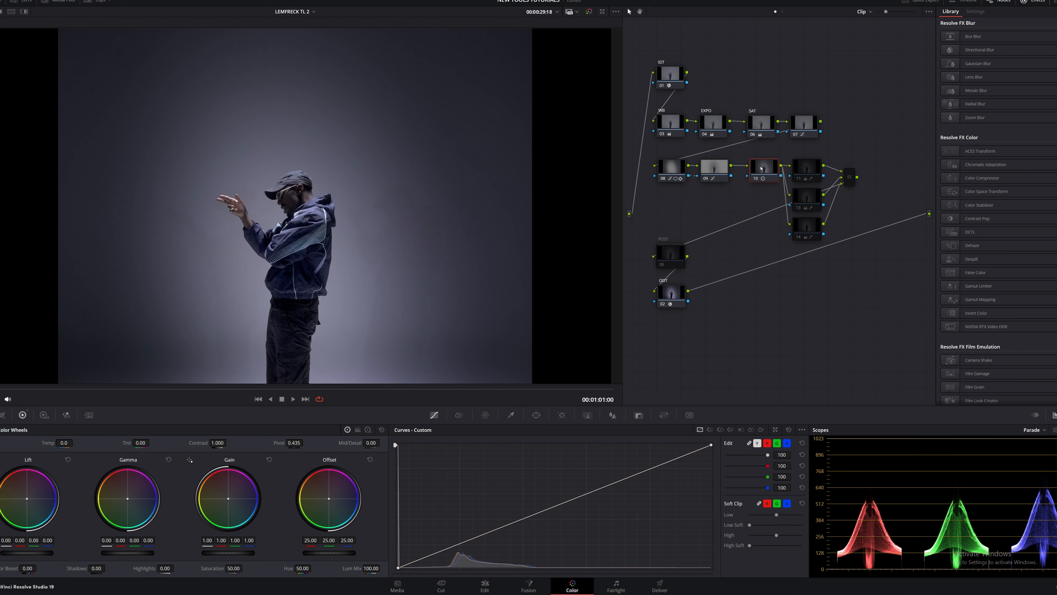
Step: Enable the mixer node and its three input nodes 11, 13 and 14
{"action": "left_click", "coordinate": [850, 179]}
{"action": "left_click", "coordinate": [811, 169]}
{"action": "left_click", "coordinate": [809, 196]}
{"action": "left_click", "coordinate": [804, 230]}
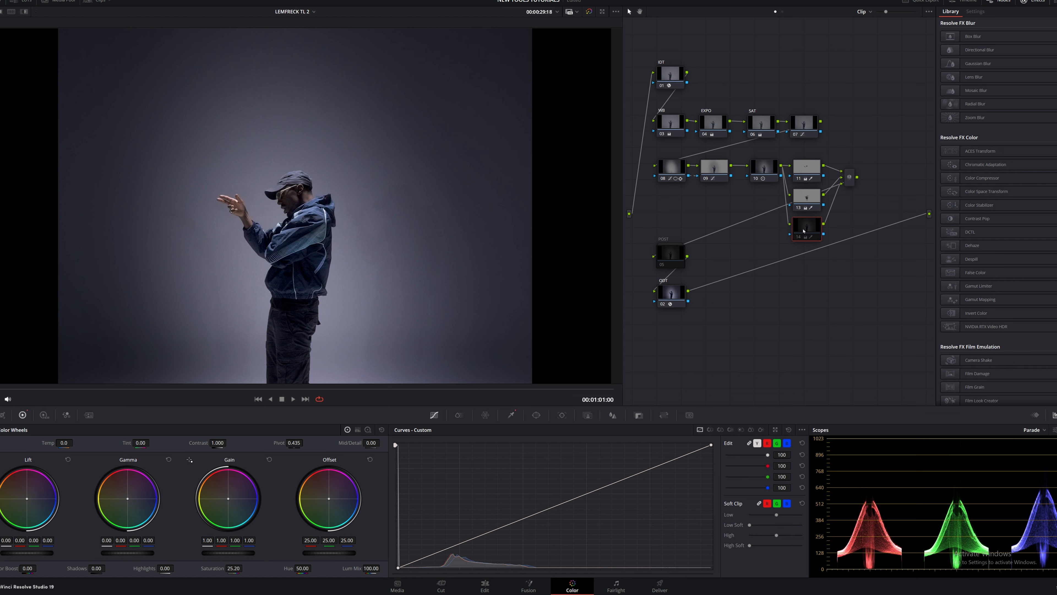
{"action": "key", "text": "ctrl+d"}
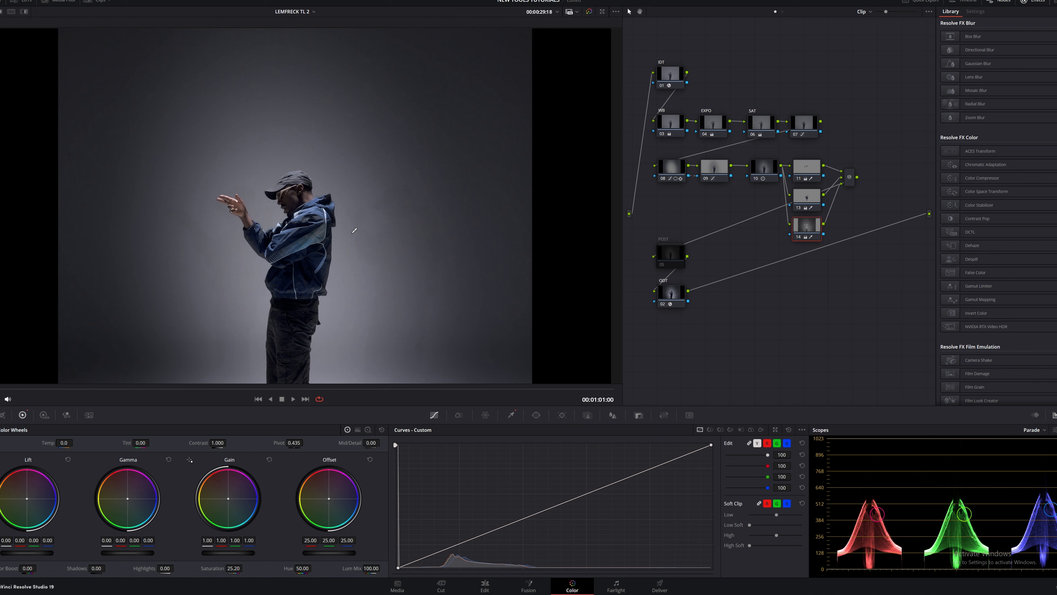
Step: Toggle node 13 off and on repeatedly to examine its effect on the image
{"action": "left_click", "coordinate": [807, 200]}
{"action": "key", "text": "ctrl+d"}
{"action": "key", "text": "ctrl+d"}
{"action": "key", "text": "ctrl+d"}
{"action": "key", "text": "ctrl+d"}
{"action": "key", "text": "ctrl+d"}
{"action": "key", "text": "ctrl+d"}
Step: Set node 14's saturation to 40.20
{"action": "left_click", "coordinate": [810, 222]}
{"action": "key", "text": "Tab"}
{"action": "left_click_drag", "start_coordinate": [235, 568], "coordinate": [245, 568]}
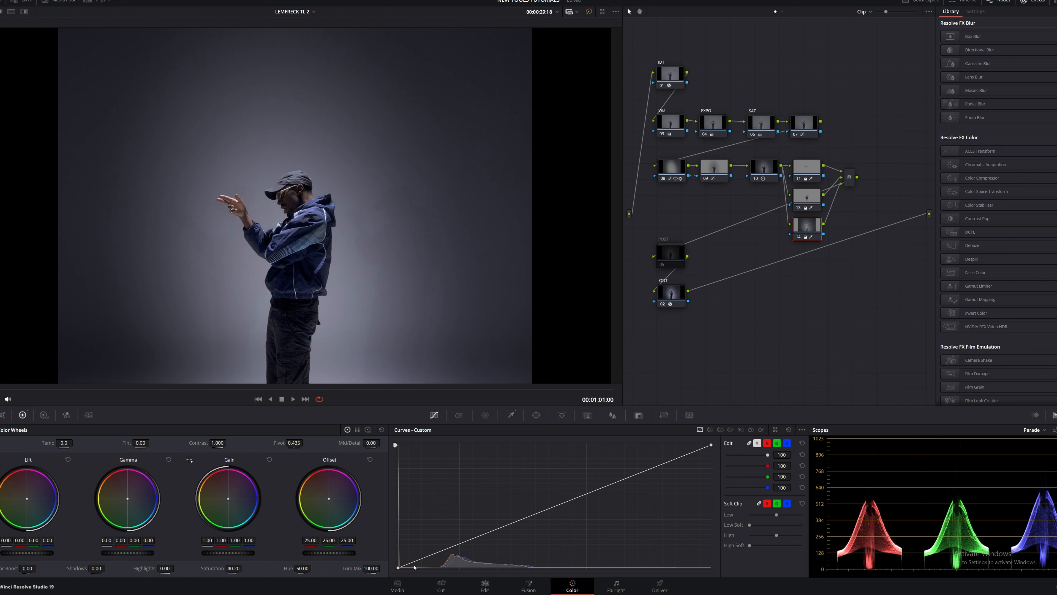
Step: Examine the HSL qualifier selections of nodes 14, 13 and 11, using the highlight view to check the mattes
{"action": "left_click", "coordinate": [512, 415]}
{"action": "key", "text": "shift+h"}
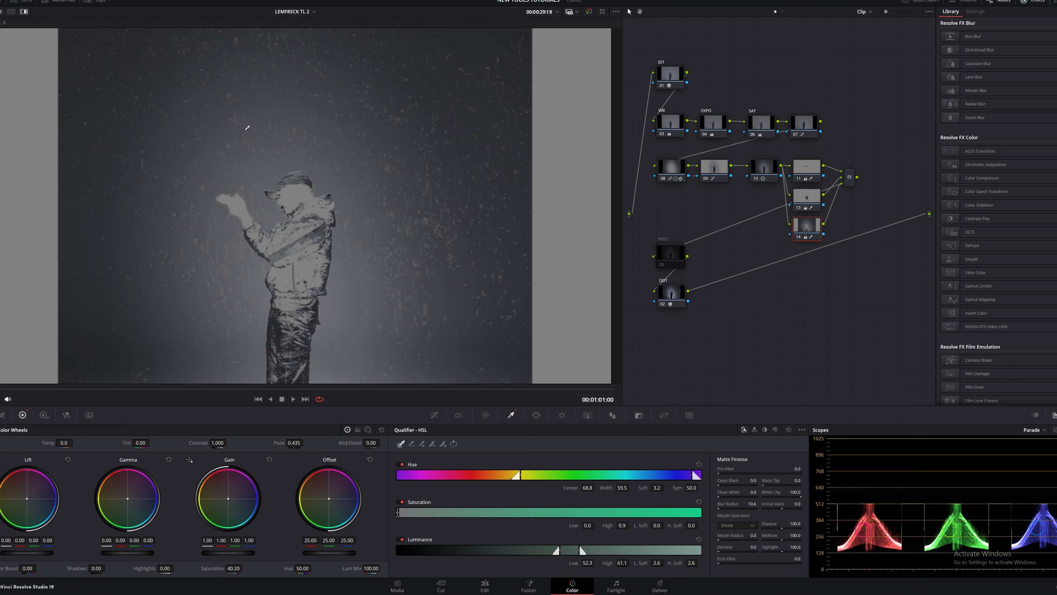
{"action": "key", "text": "shift+h"}
{"action": "left_click", "coordinate": [810, 203]}
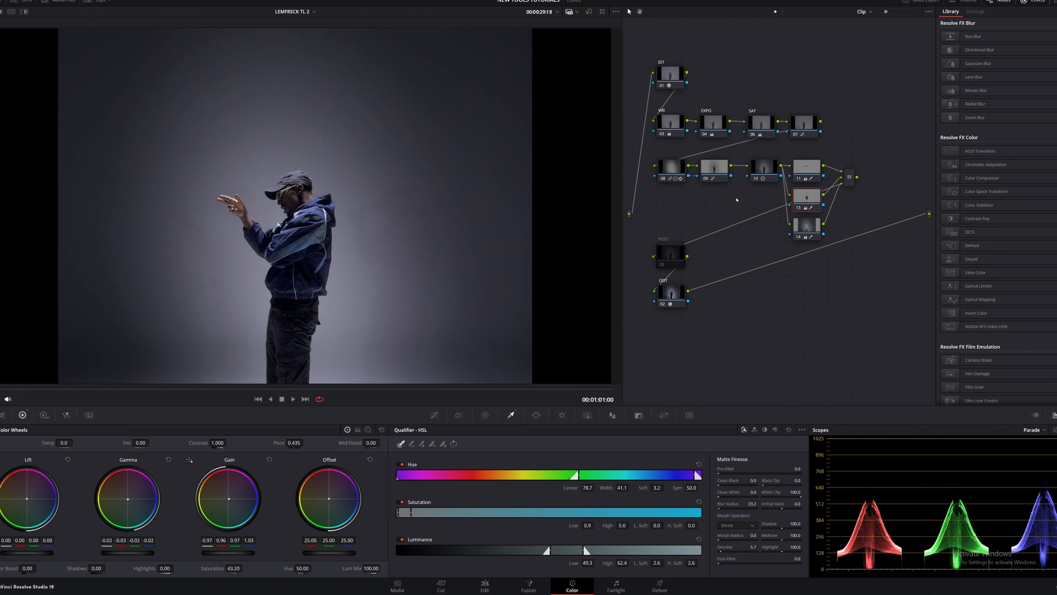
{"action": "left_click", "coordinate": [807, 167]}
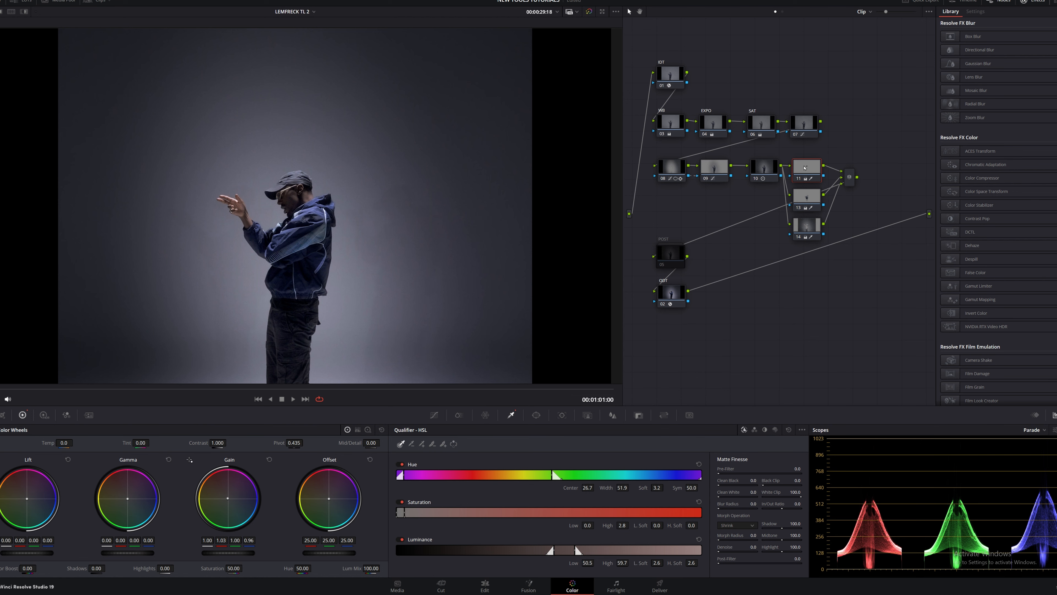
{"action": "key", "text": "shift+h"}
{"action": "key", "text": "shift+h"}
Step: Check the adjacent clip, return to the wide shot and compare it with all grades bypassed and enabled
{"action": "key", "text": "Down"}
{"action": "key", "text": "Up"}
{"action": "key", "text": "shift+d"}
{"action": "key", "text": "shift+d"}
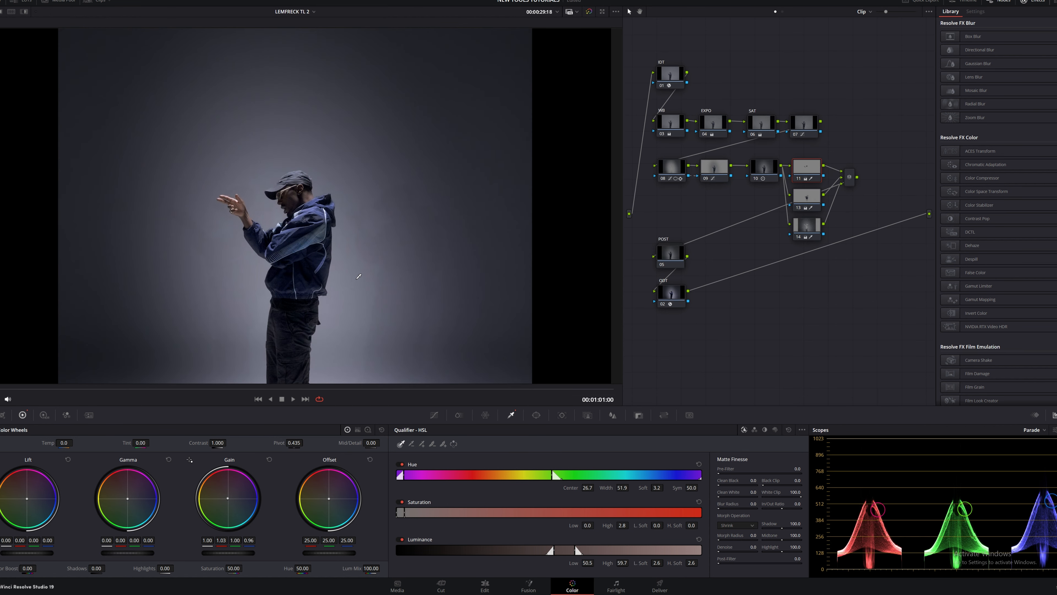
Step: Compare the clip's grade versions and load the unfinished one with nodes 07 and 09 feeding a mixer
{"action": "key", "text": "ctrl+b"}
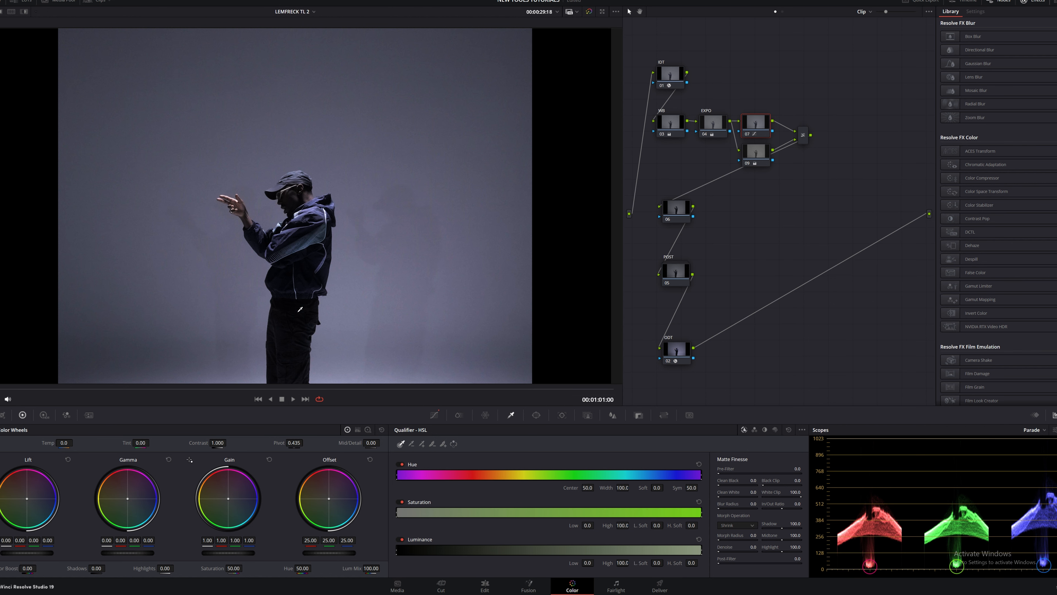
{"action": "key", "text": "ctrl+b"}
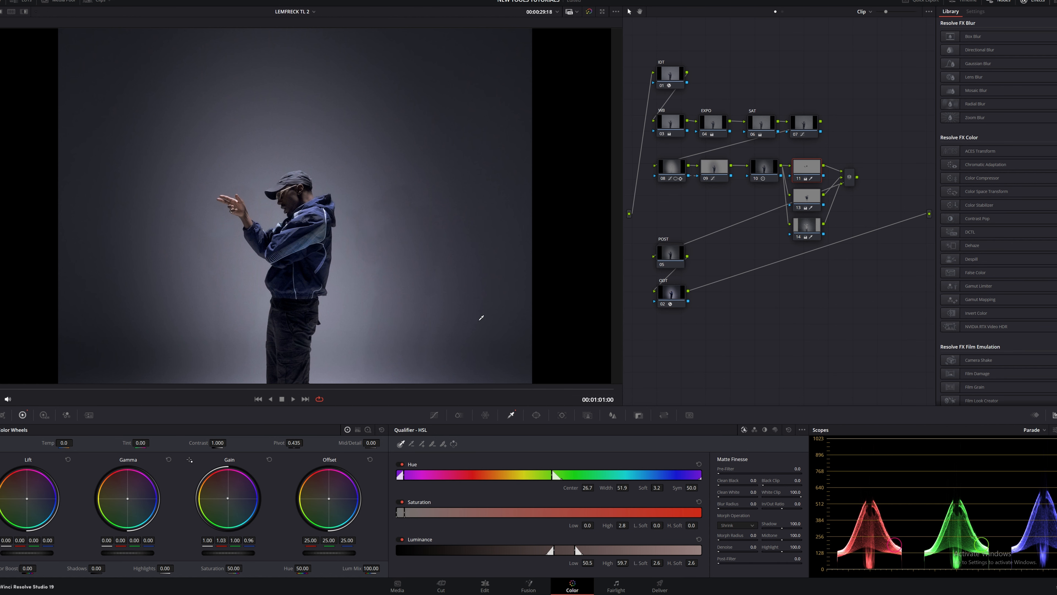
{"action": "key", "text": "ctrl+n"}
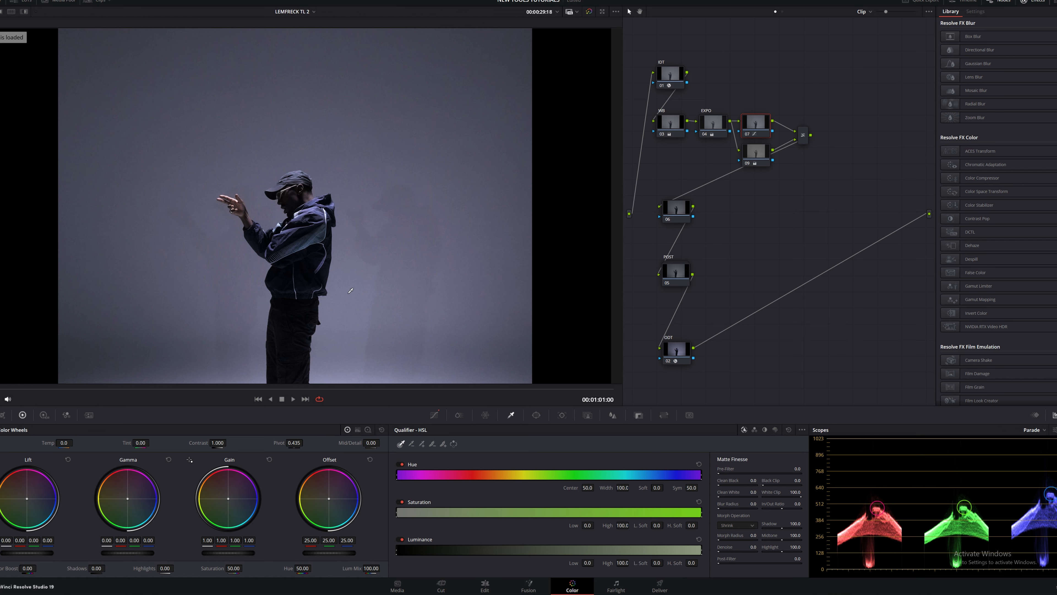
Step: Examine node 09's saturation and Hue Vs Hue curve, and node 07's custom curve
{"action": "left_click", "coordinate": [756, 153]}
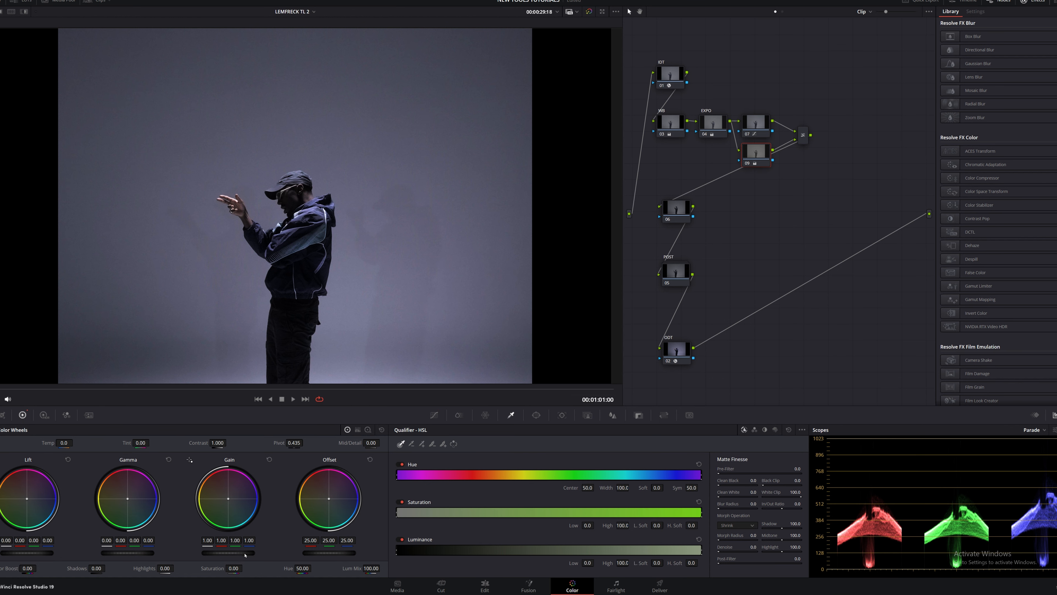
{"action": "left_click", "coordinate": [434, 415]}
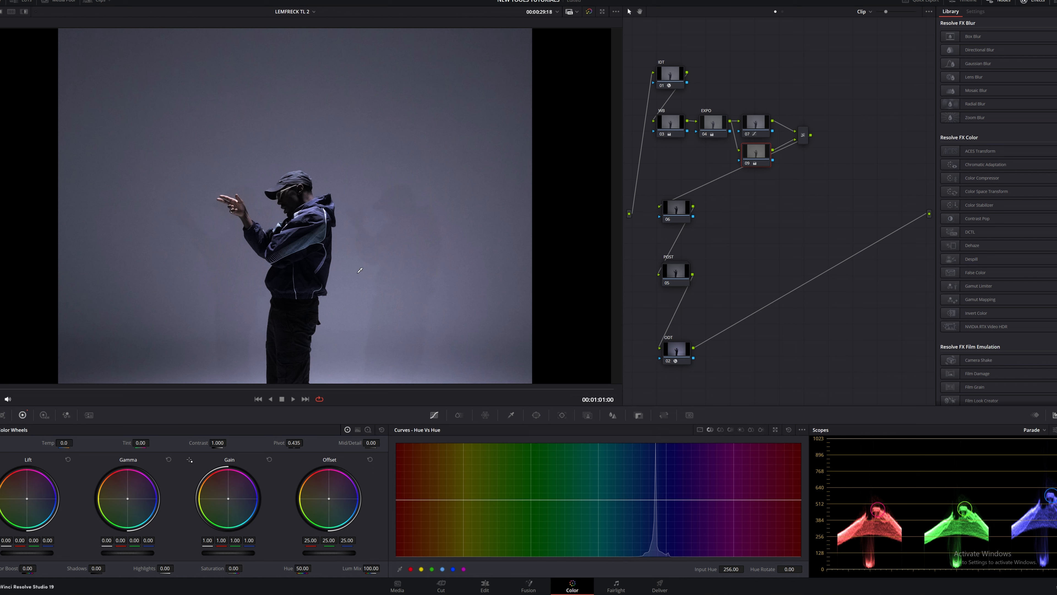
{"action": "left_click", "coordinate": [754, 122]}
{"action": "left_click", "coordinate": [700, 429]}
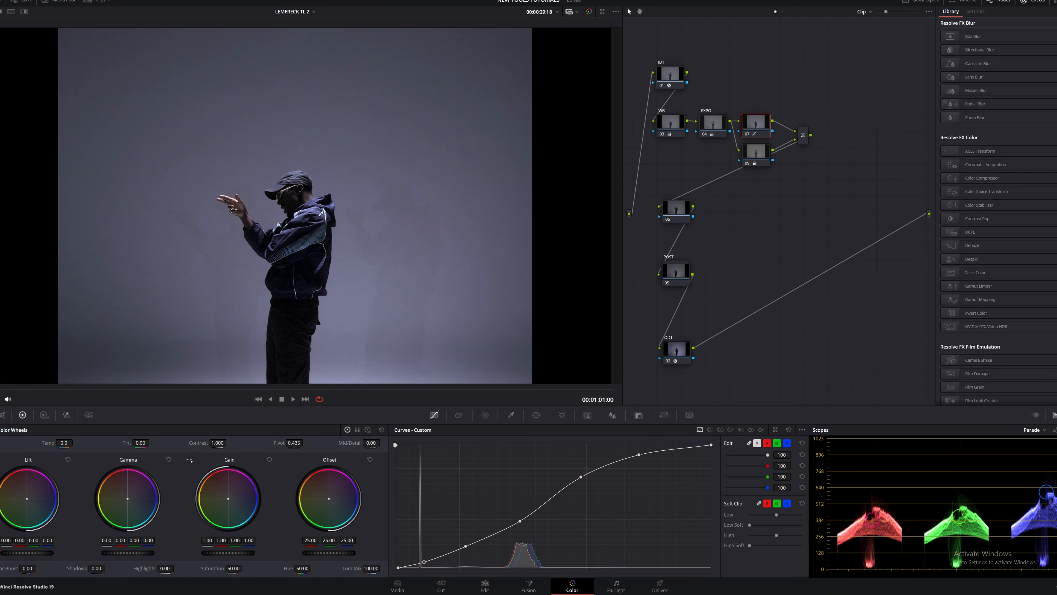
Step: Adjust the EXPO node's exposure with lift at 0.04 and gain at 0.82
{"action": "left_click", "coordinate": [713, 124]}
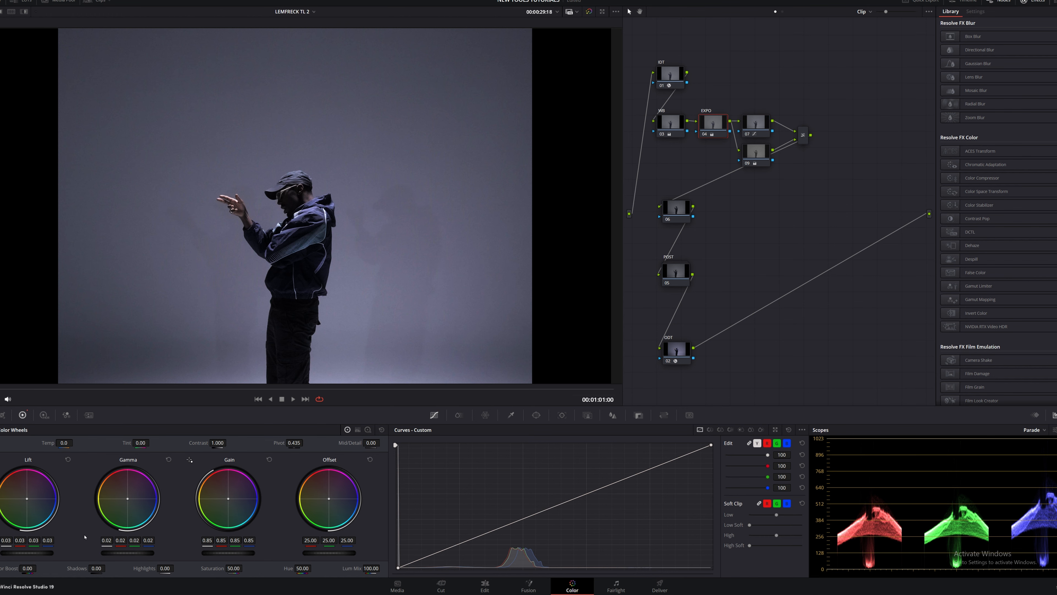
{"action": "left_click_drag", "start_coordinate": [1, 553], "coordinate": [4, 554]}
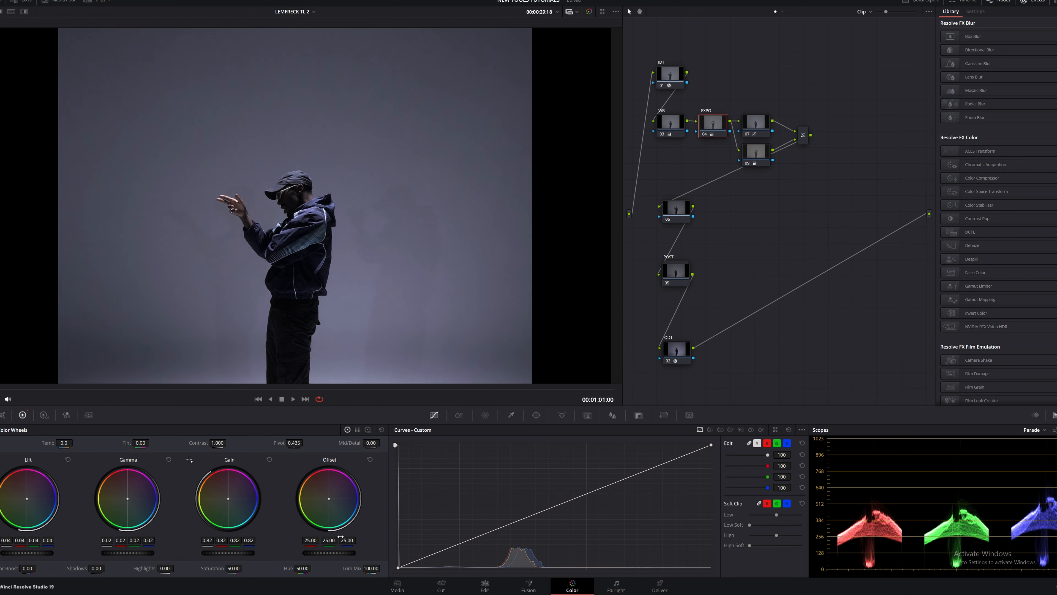
Step: Tint node 06 with the color wheels, setting blue to 0.01 in lift, -0.01 in gamma and 0.99 in gain
{"action": "left_click", "coordinate": [675, 208]}
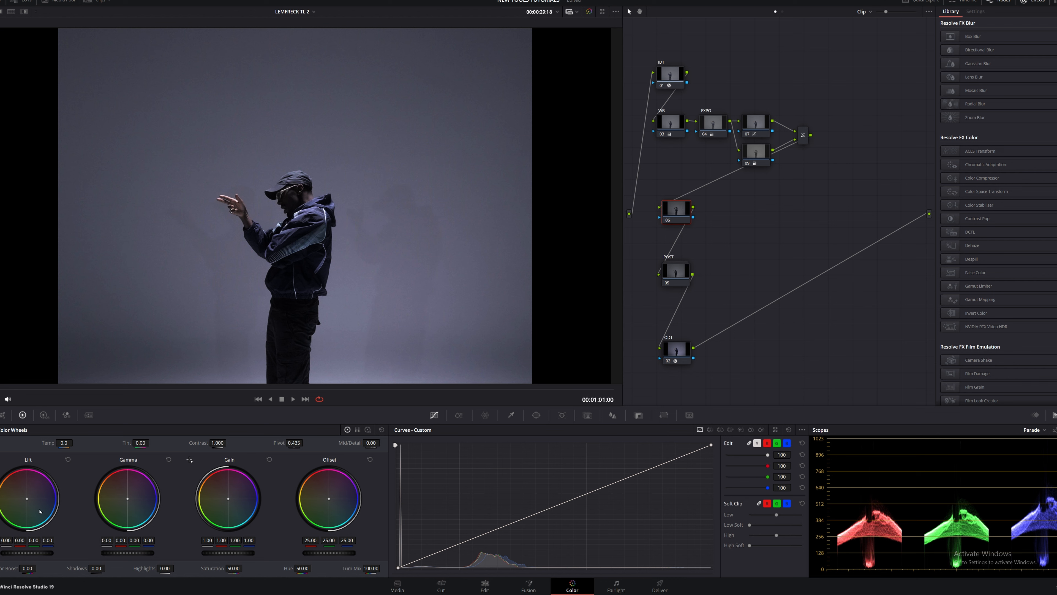
{"action": "left_click_drag", "start_coordinate": [27, 500], "coordinate": [29, 501]}
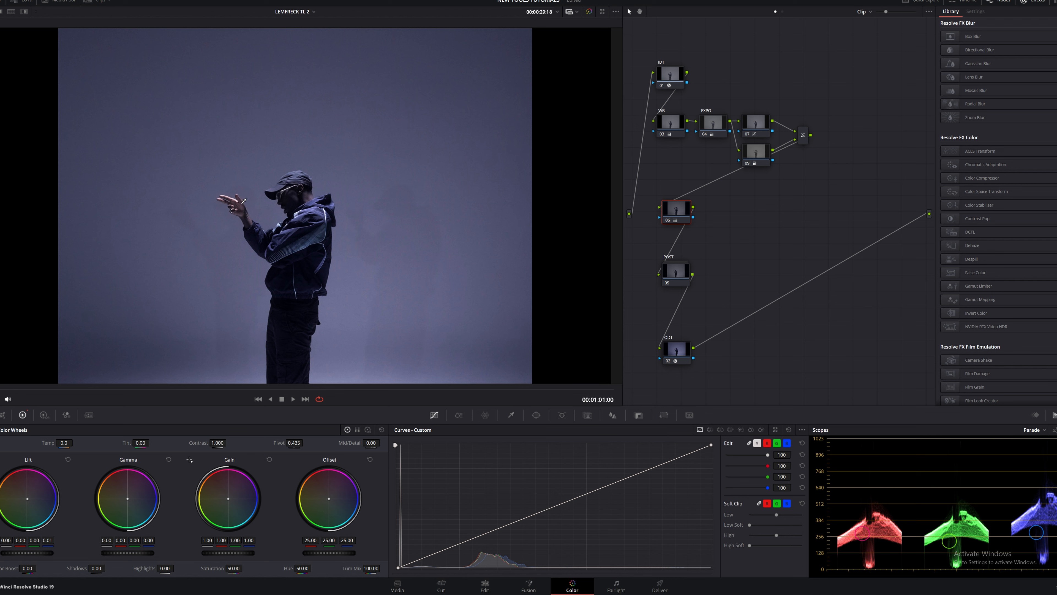
{"action": "left_click_drag", "start_coordinate": [128, 499], "coordinate": [127, 498]}
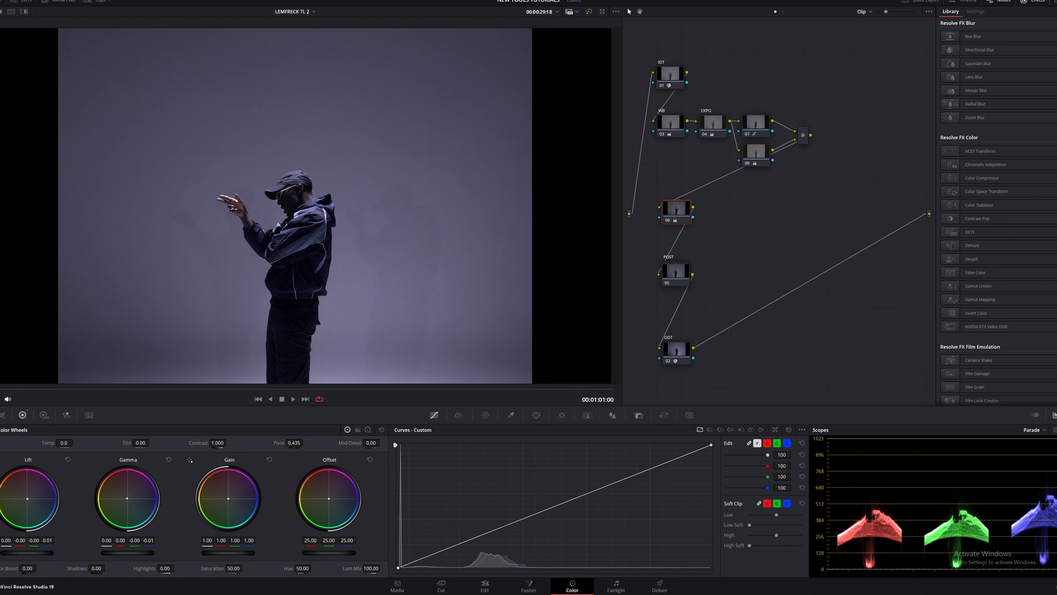
{"action": "left_click_drag", "start_coordinate": [228, 500], "coordinate": [227, 499]}
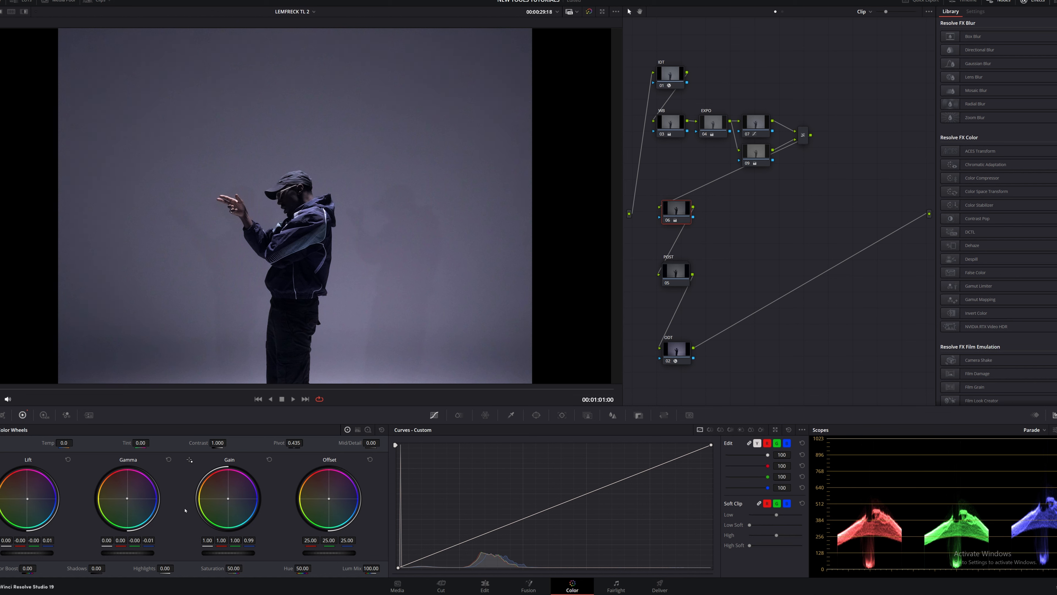
Step: Add a serial node after node 06 with a circular window around the man, rotated about -11.62, aspect about 37.63, softness 20.61
{"action": "key", "text": "alt+s"}
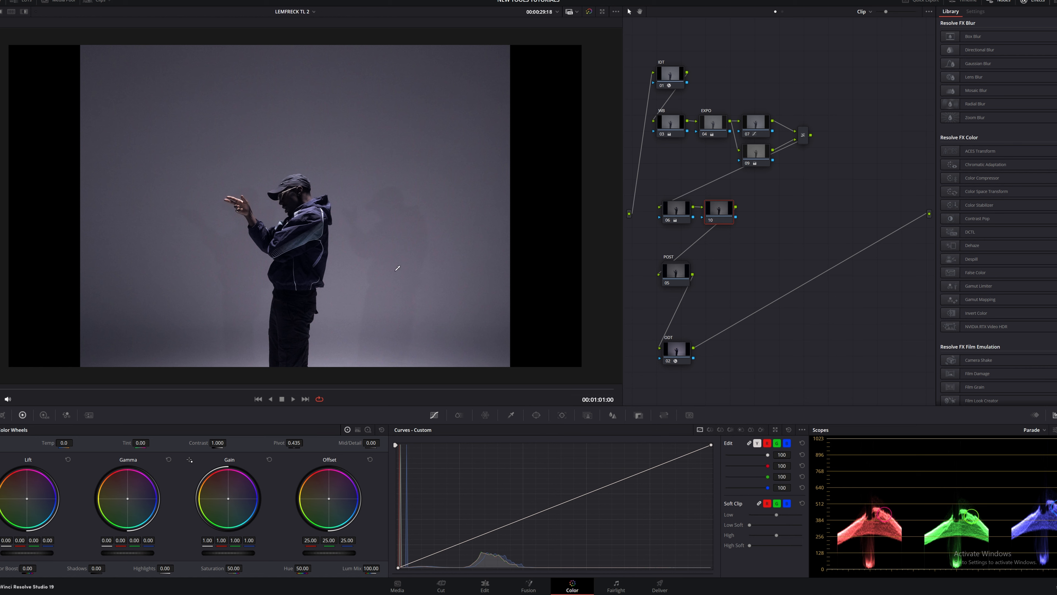
{"action": "left_click", "coordinate": [536, 415]}
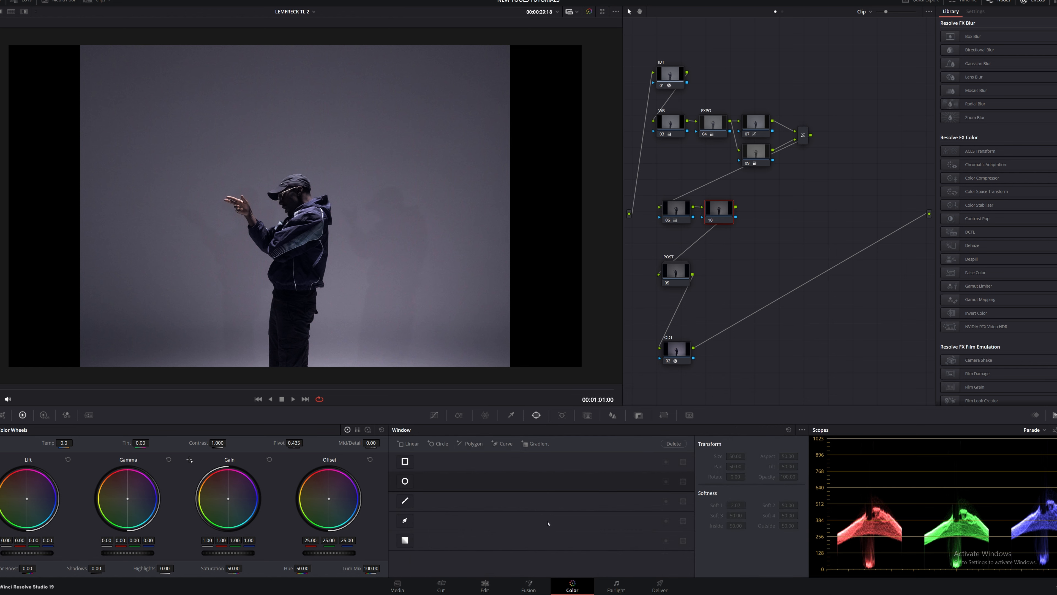
{"action": "left_click", "coordinate": [405, 480]}
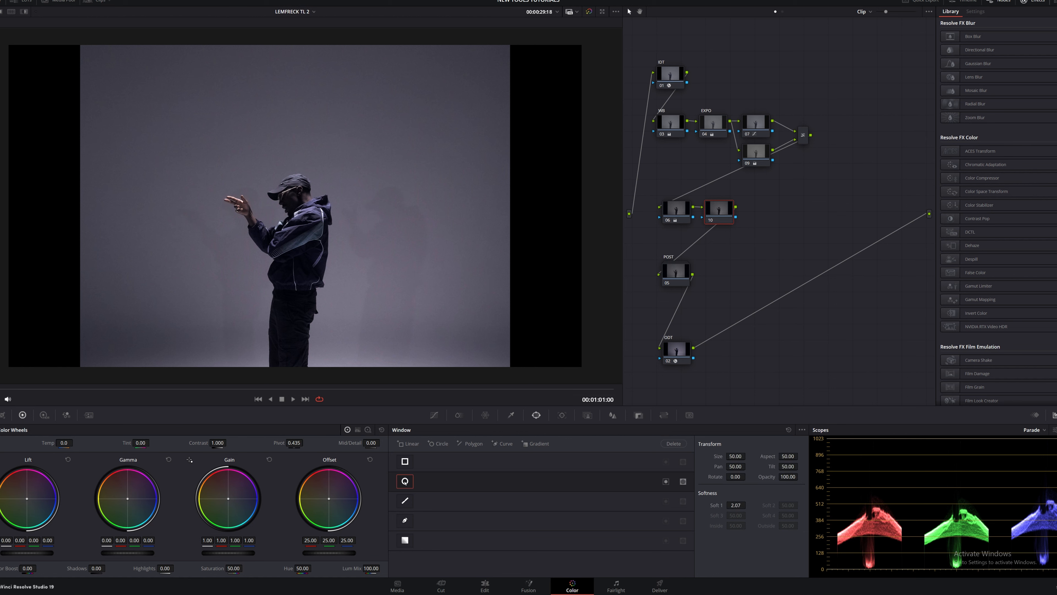
{"action": "left_click_drag", "start_coordinate": [297, 293], "coordinate": [291, 331]}
{"action": "left_click_drag", "start_coordinate": [295, 219], "coordinate": [294, 241]}
{"action": "left_click_drag", "start_coordinate": [288, 187], "coordinate": [278, 187]}
{"action": "left_click_drag", "start_coordinate": [735, 504], "coordinate": [749, 504]}
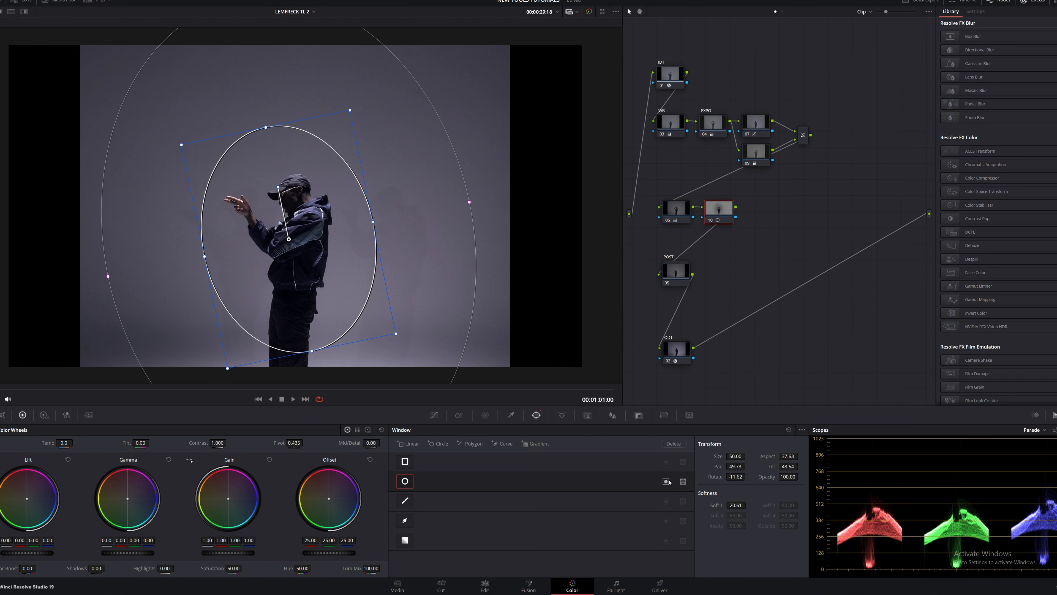
Step: Add an outside node to the circular-window node 10
{"action": "right_click", "coordinate": [714, 213]}
{"action": "mouse_move", "coordinate": [749, 250]}
{"action": "left_click", "coordinate": [839, 278]}
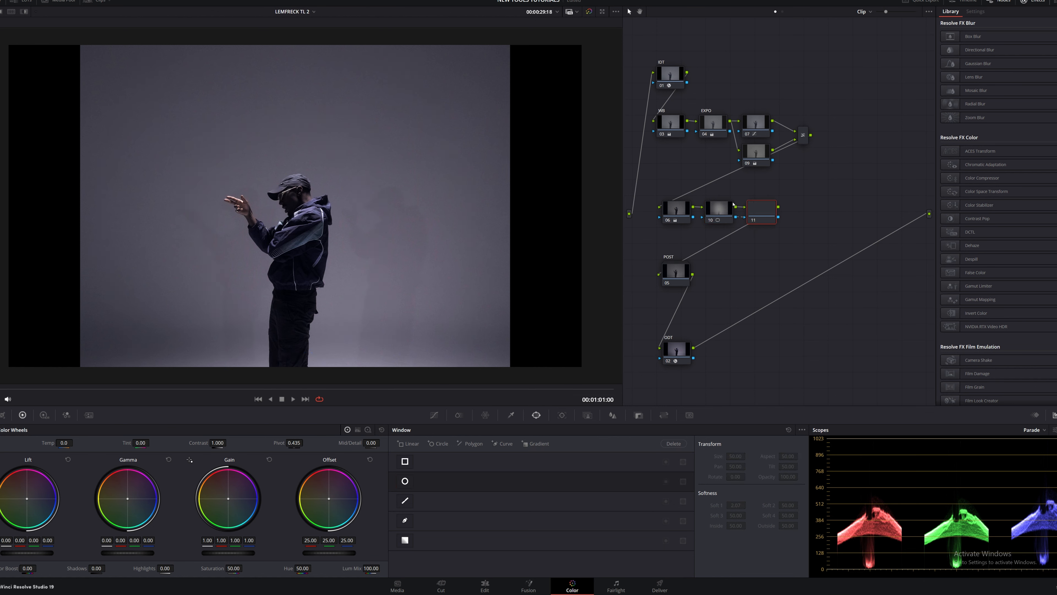
Step: Darken circular-window node 10 by bending its custom curve down with the shadow handle, and raise outside node 11's curve slightly with the highlight handle
{"action": "left_click", "coordinate": [434, 415]}
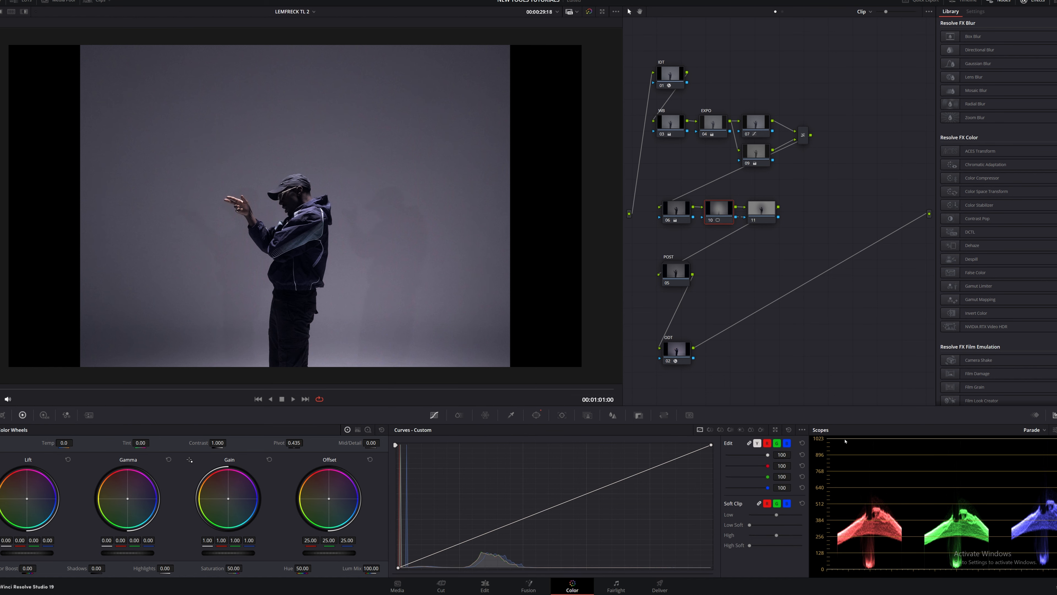
{"action": "left_click", "coordinate": [802, 430]}
{"action": "left_click", "coordinate": [815, 478]}
{"action": "left_click", "coordinate": [801, 430]}
{"action": "left_click", "coordinate": [816, 480]}
{"action": "left_click_drag", "start_coordinate": [502, 526], "coordinate": [526, 559]}
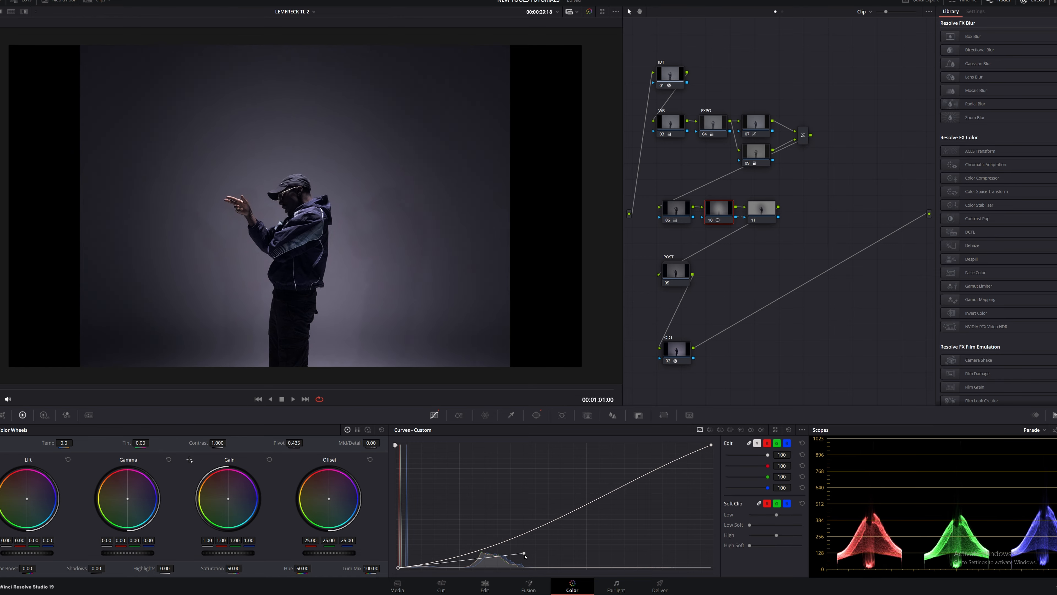
{"action": "left_click", "coordinate": [761, 218]}
{"action": "left_click_drag", "start_coordinate": [607, 486], "coordinate": [578, 480]}
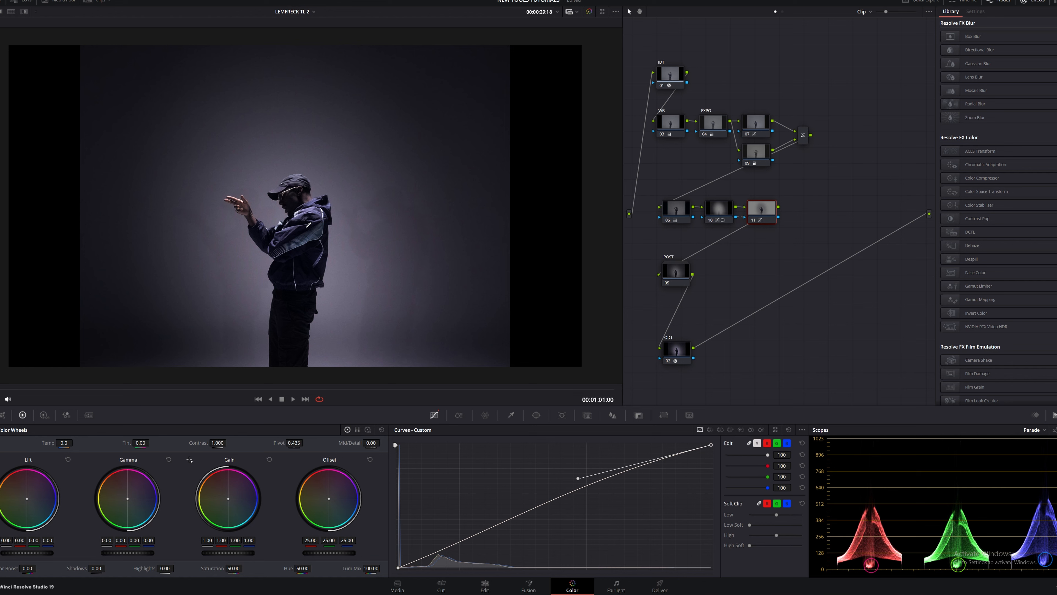
Step: Compare the rebuilt spotlight look with the wide shot's other grade versions, ending on the one with the PRE and WINDOWS nodes
{"action": "key", "text": "ctrl+b"}
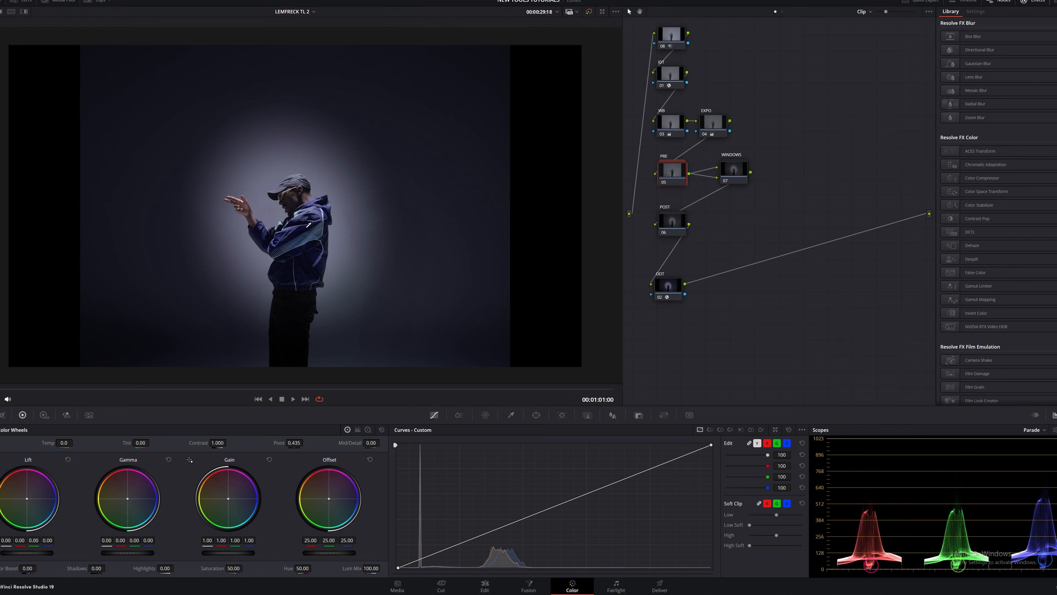
{"action": "key", "text": "ctrl+b"}
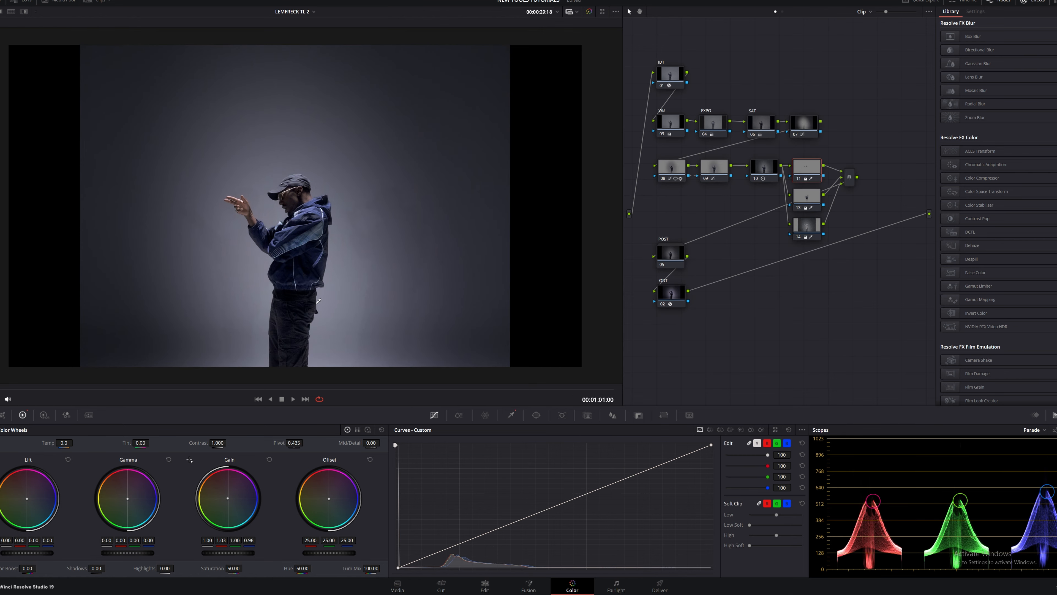
{"action": "key", "text": "ctrl+b"}
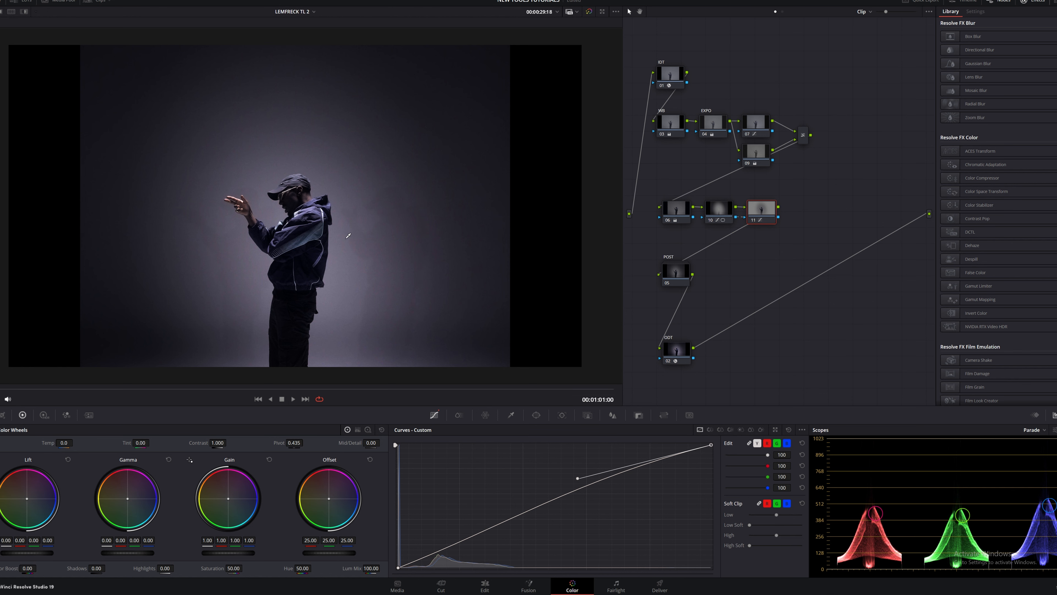
{"action": "key", "text": "ctrl+b"}
{"action": "key", "text": "ctrl+b"}
{"action": "key", "text": "ctrl+b"}
{"action": "key", "text": "ctrl+b"}
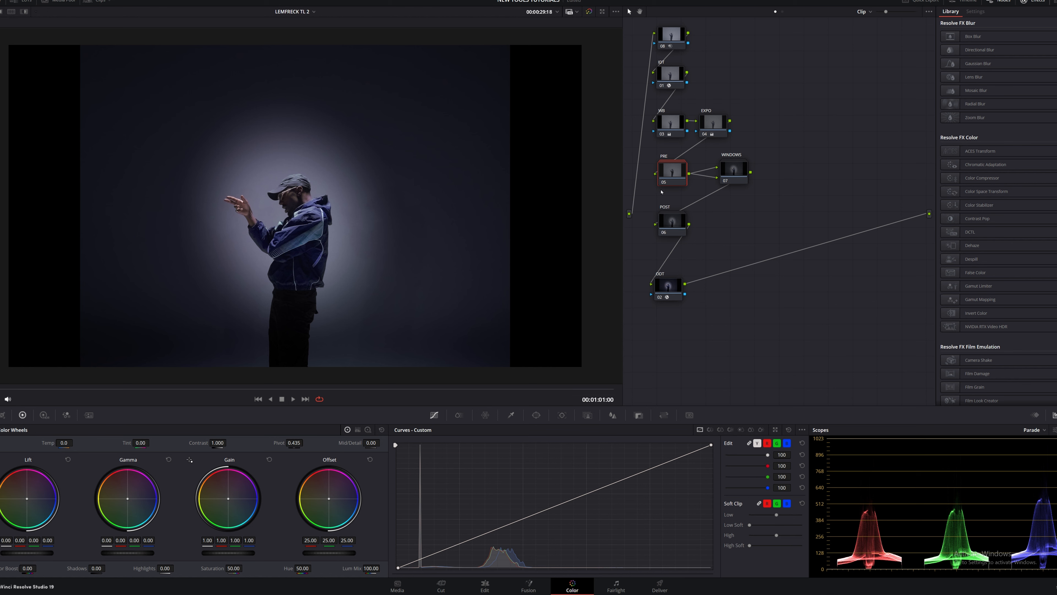
Step: Examine what the PRE and WINDOWS nodes contribute by disabling both and re-enabling them one at a time
{"action": "key", "text": "ctrl+d"}
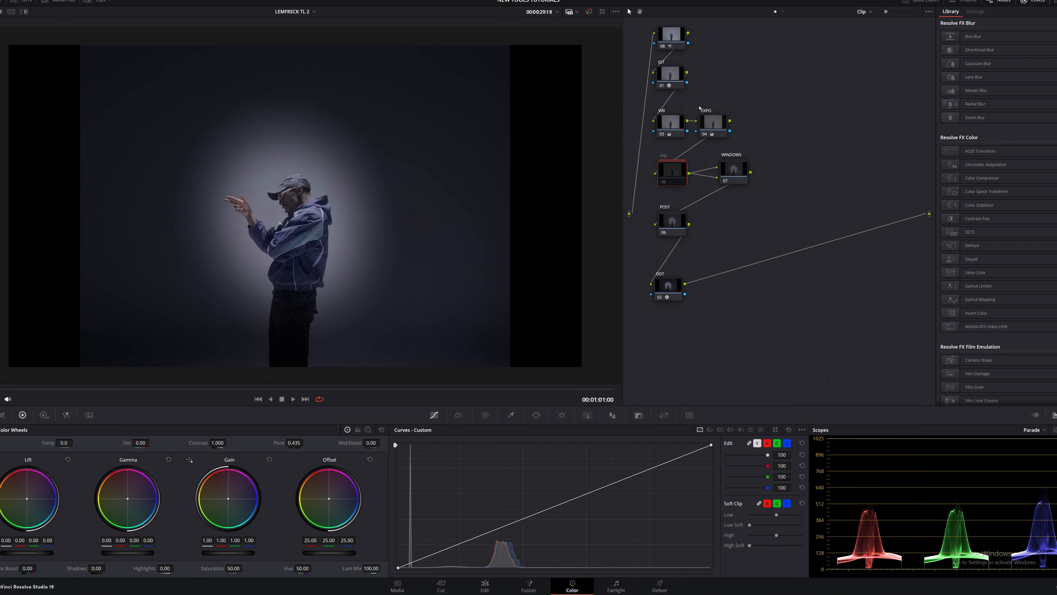
{"action": "left_click", "coordinate": [736, 170]}
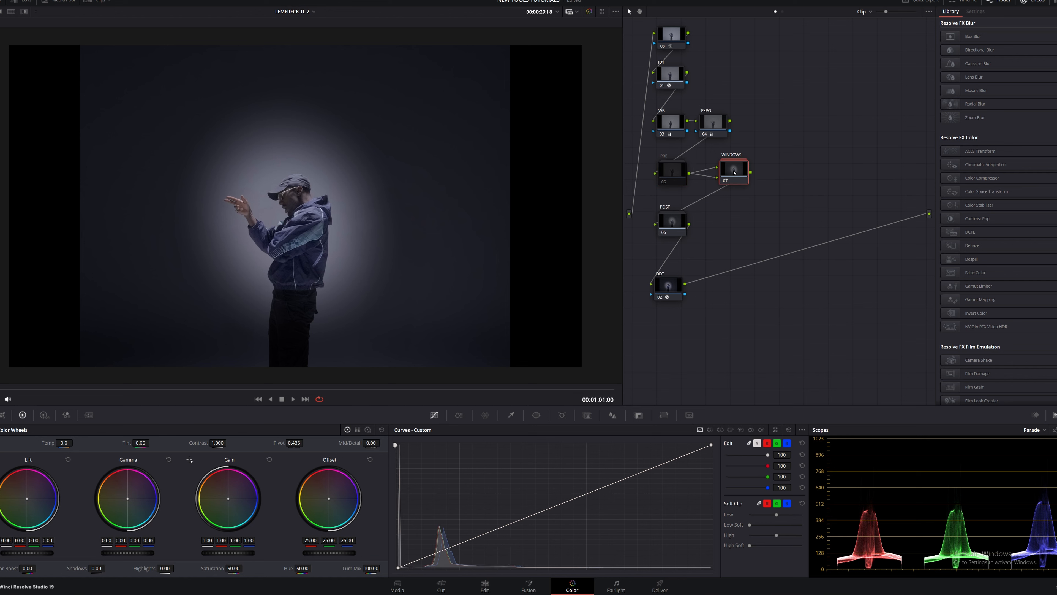
{"action": "key", "text": "ctrl+d"}
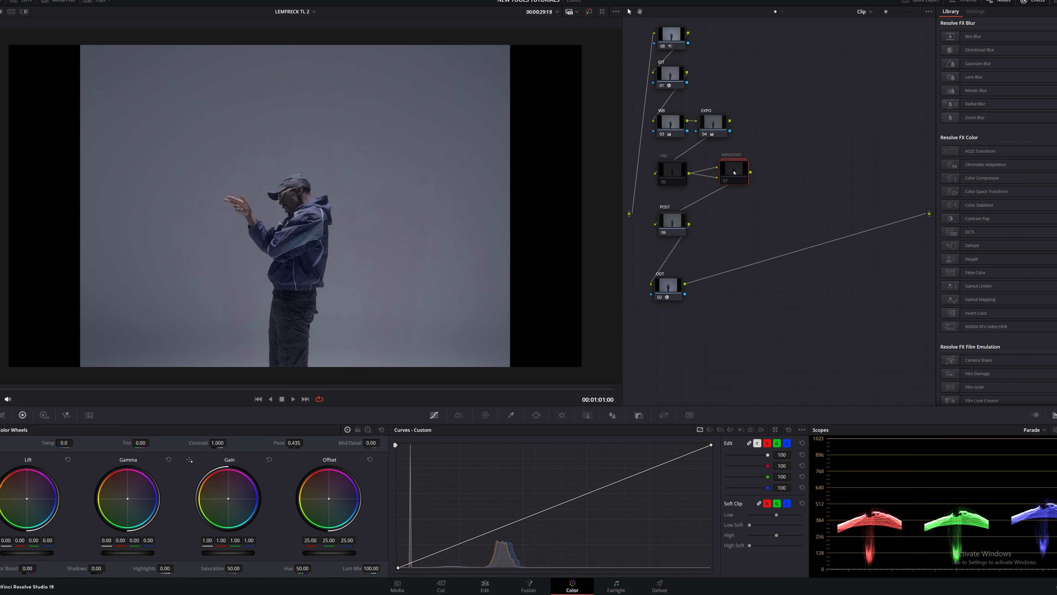
{"action": "left_click", "coordinate": [662, 169]}
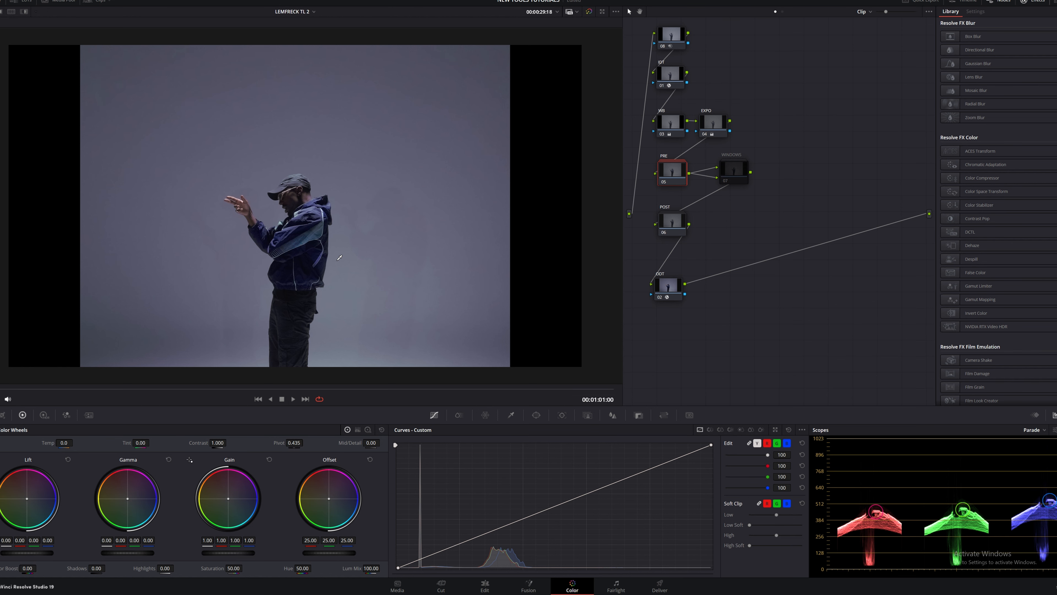
{"action": "key", "text": "ctrl+b"}
{"action": "key", "text": "ctrl+b"}
{"action": "scroll", "coordinate": [331, 220], "scroll_direction": "up", "scroll_amount": 4}
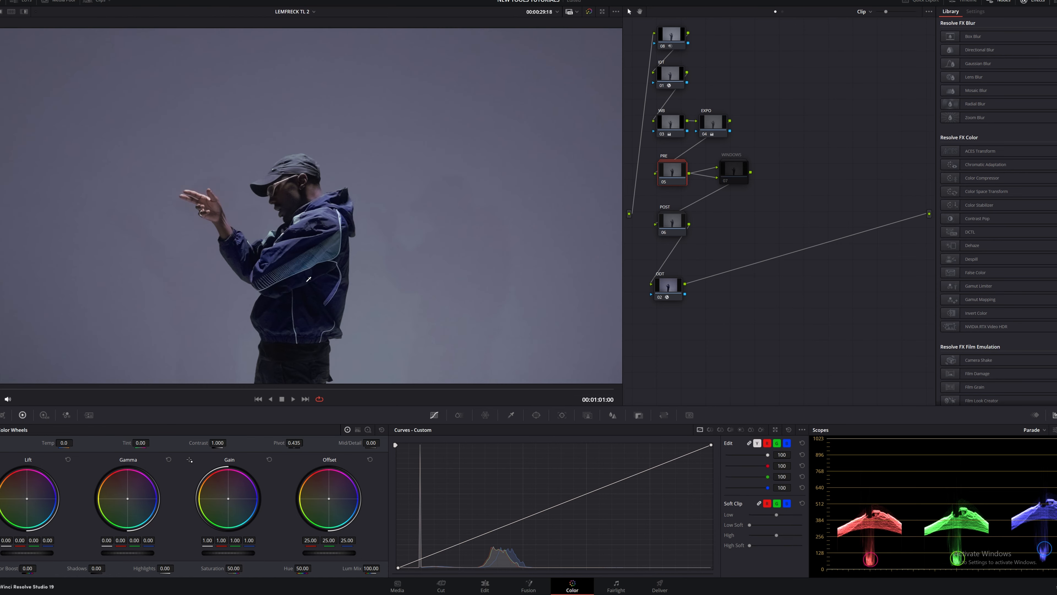
{"action": "left_click", "coordinate": [734, 170]}
{"action": "key", "text": "ctrl+d"}
{"action": "scroll", "coordinate": [342, 229], "scroll_direction": "down", "scroll_amount": 3}
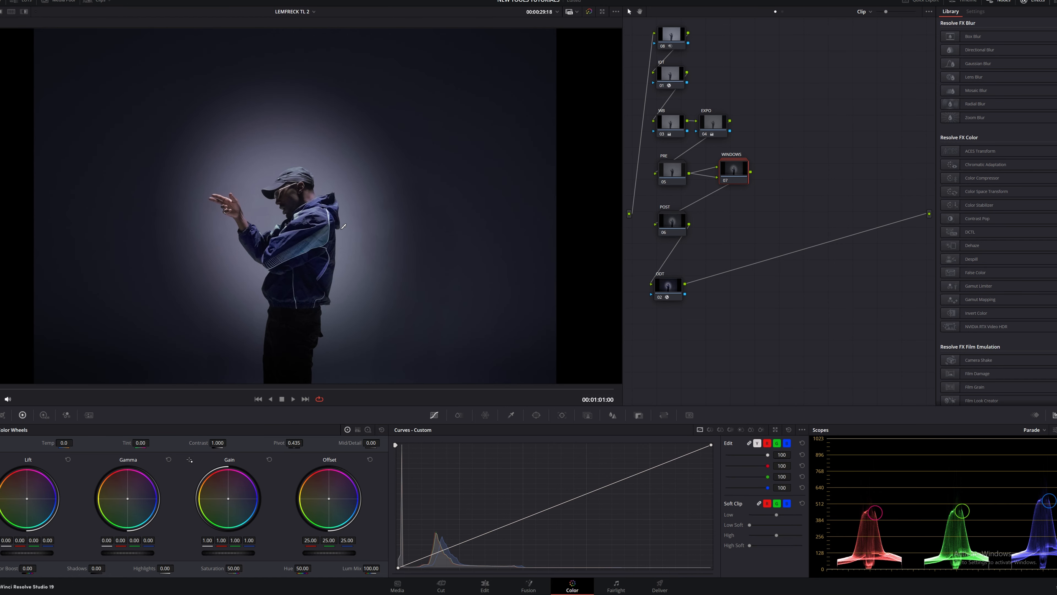
Step: Open the PRE compound node and turn on the Gradient Chart in its PRE CHARTS node
{"action": "double_click", "coordinate": [671, 170]}
{"action": "left_click", "coordinate": [673, 121]}
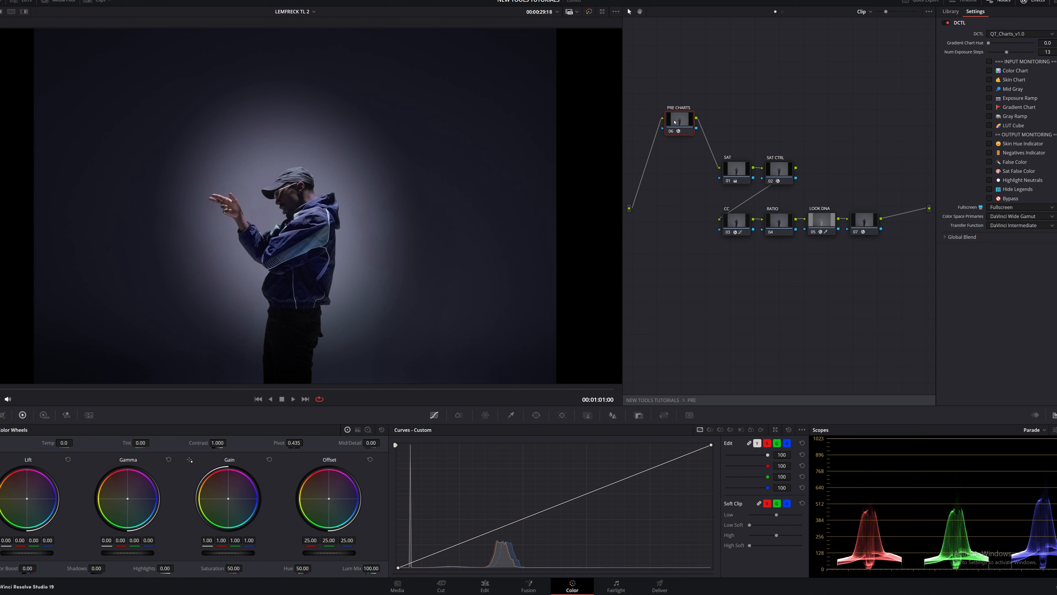
{"action": "left_click", "coordinate": [989, 108]}
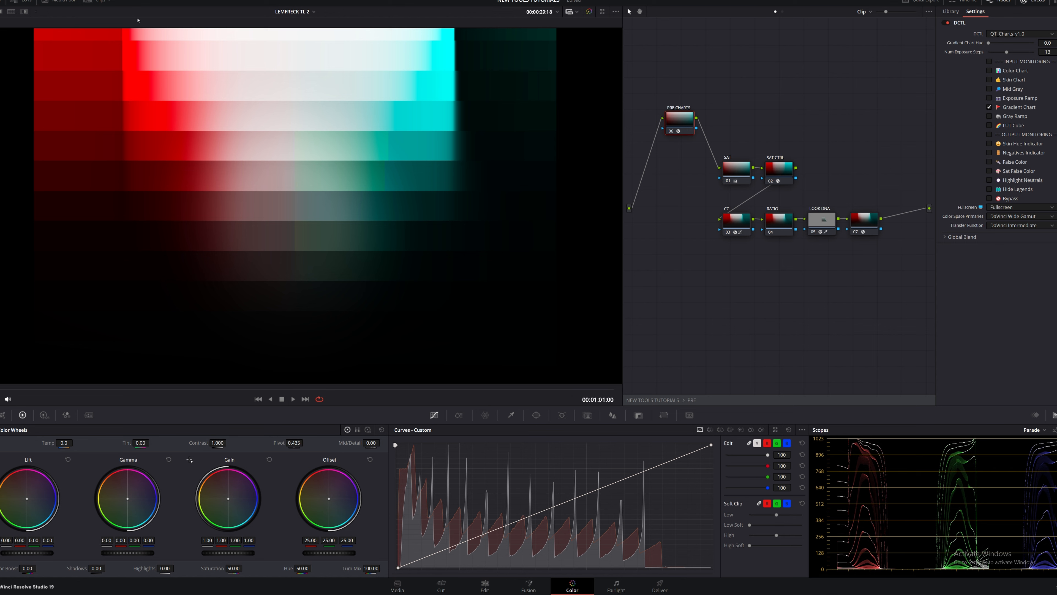
Step: Compare the LOOK DNA node on and off, first on the gradient chart and again on the wide shot with the chart off
{"action": "left_click", "coordinate": [827, 220]}
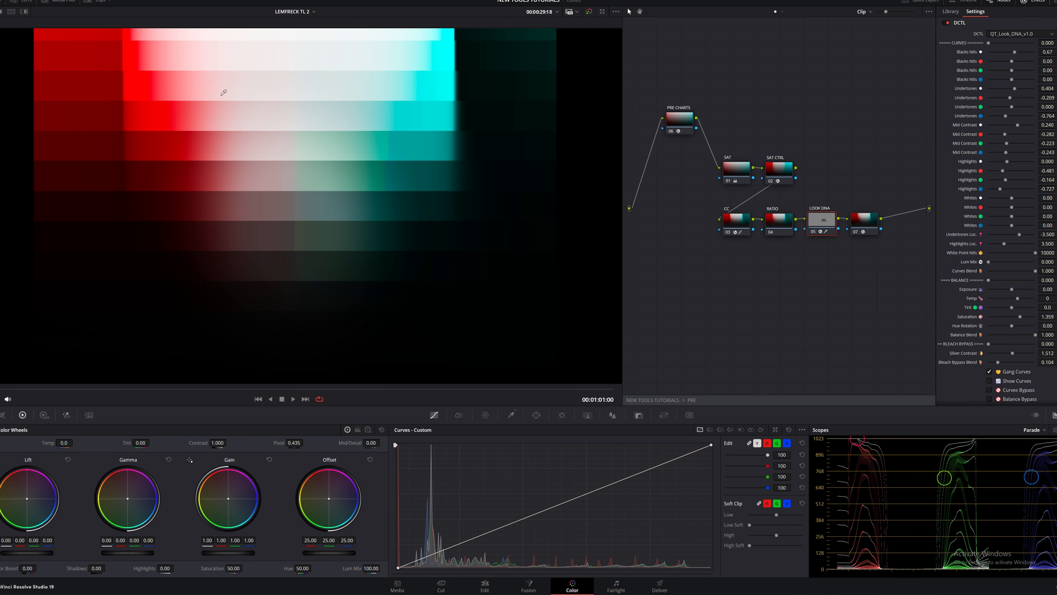
{"action": "key", "text": "ctrl+d"}
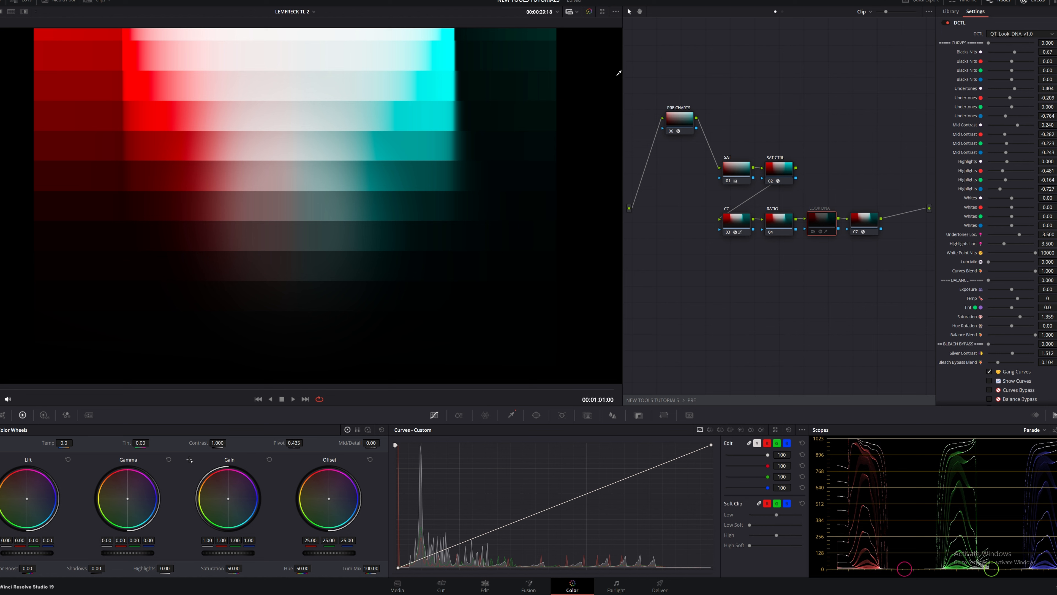
{"action": "key", "text": "ctrl+d"}
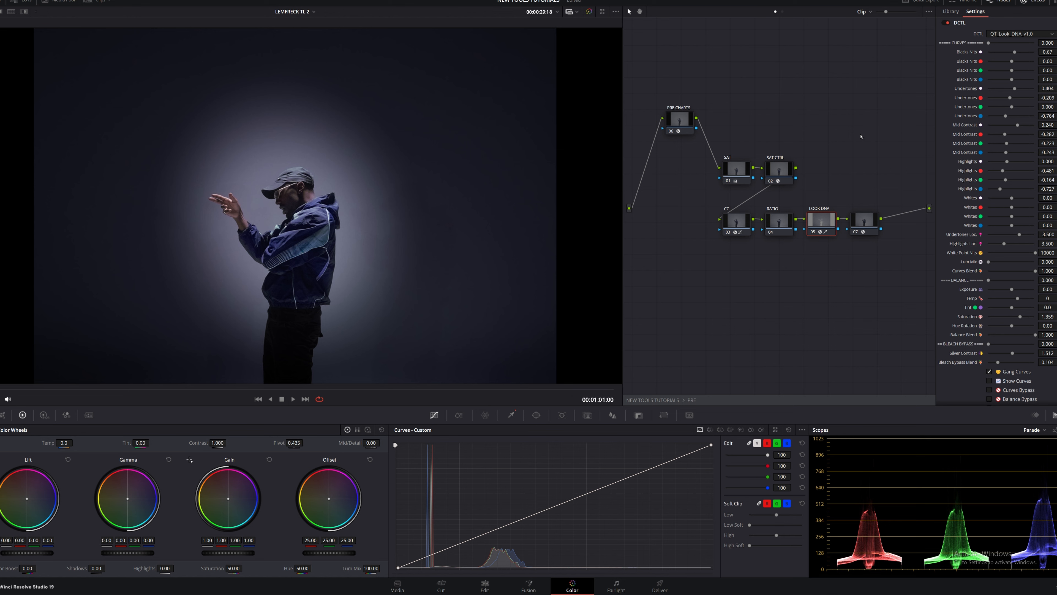
{"action": "key", "text": "ctrl+d"}
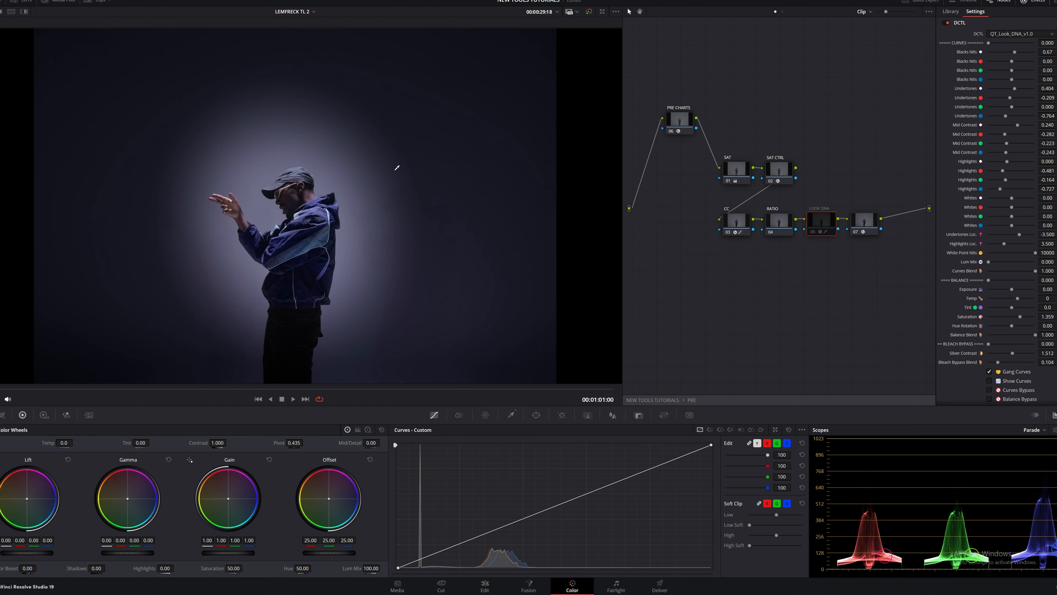
{"action": "key", "text": "ctrl+d"}
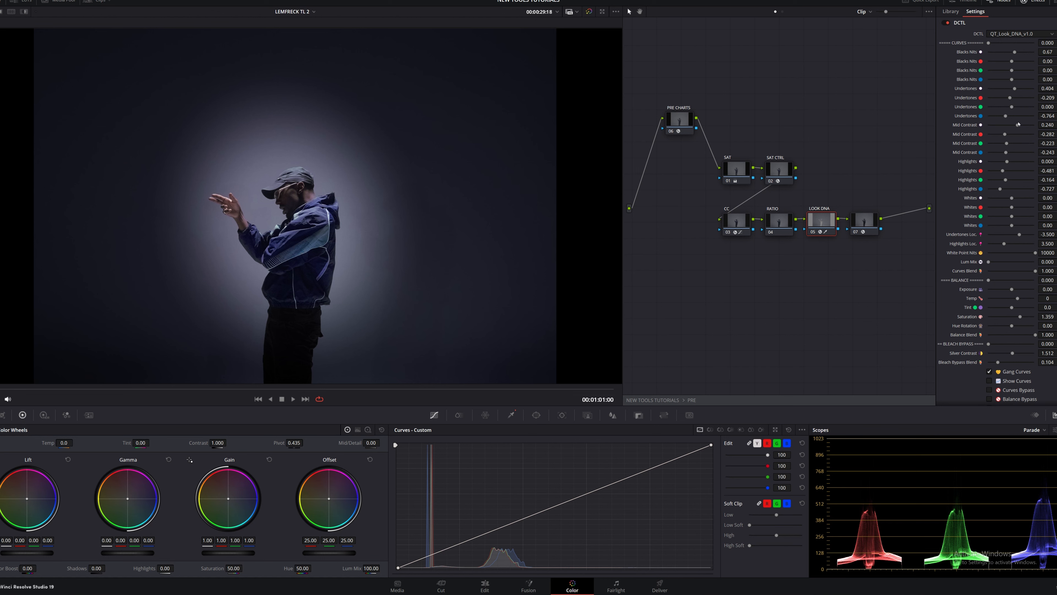
{"action": "mouse_move", "coordinate": [1006, 161]}
{"action": "left_mouse_down"}
{"action": "mouse_move", "coordinate": [995, 161]}
{"action": "mouse_move", "coordinate": [1005, 165]}
{"action": "left_mouse_up"}
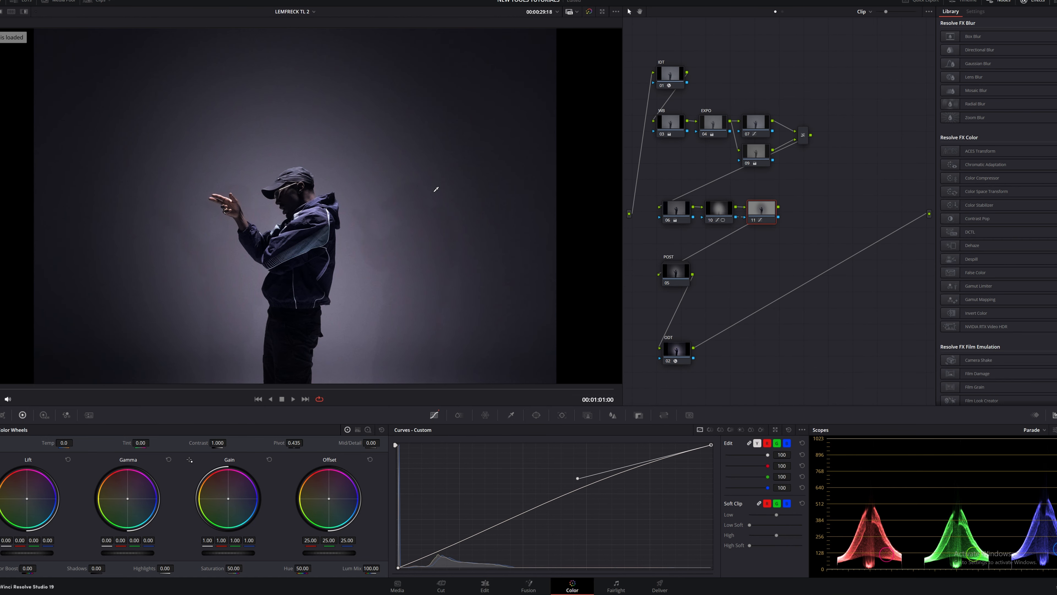
Step: Inspect the layer mixer between the CC, SAT and LOOK nodes in the close-up shot's grade
{"action": "key", "text": "ctrl+n"}
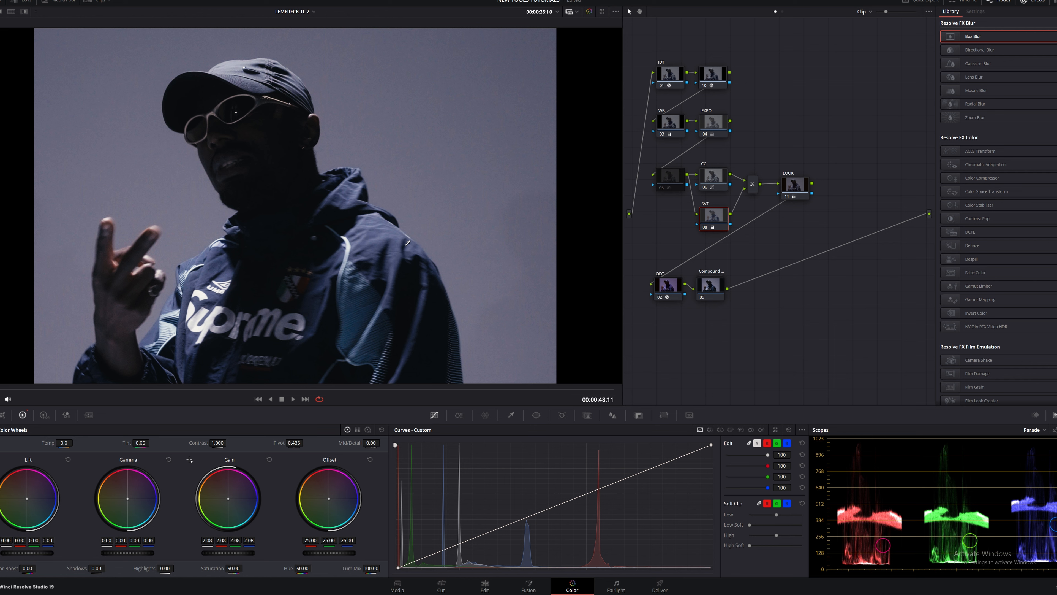
{"action": "right_click", "coordinate": [751, 185]}
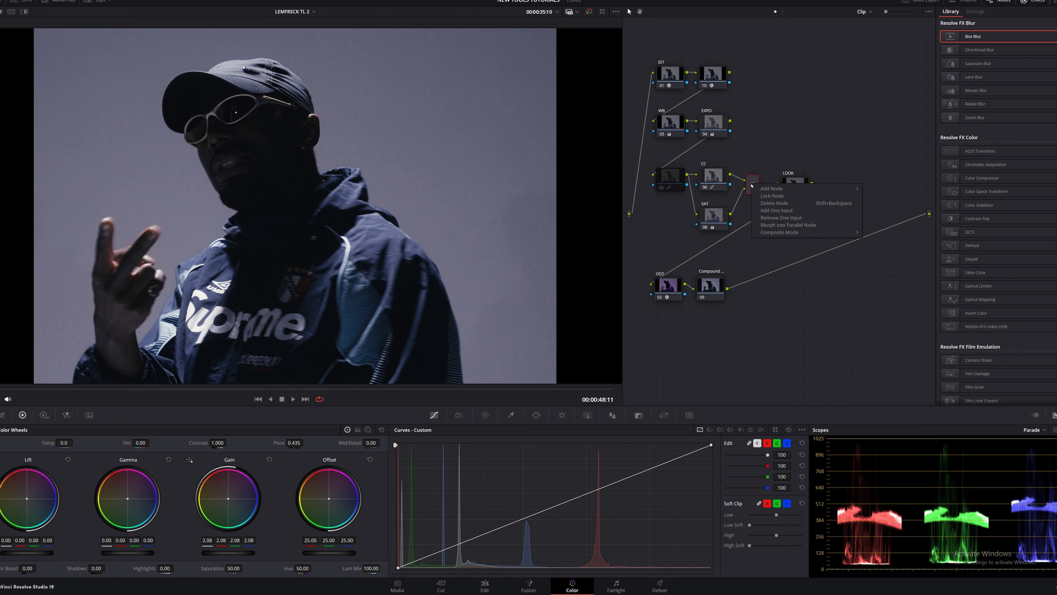
{"action": "left_click", "coordinate": [758, 152]}
{"action": "key", "text": "ctrl+1"}
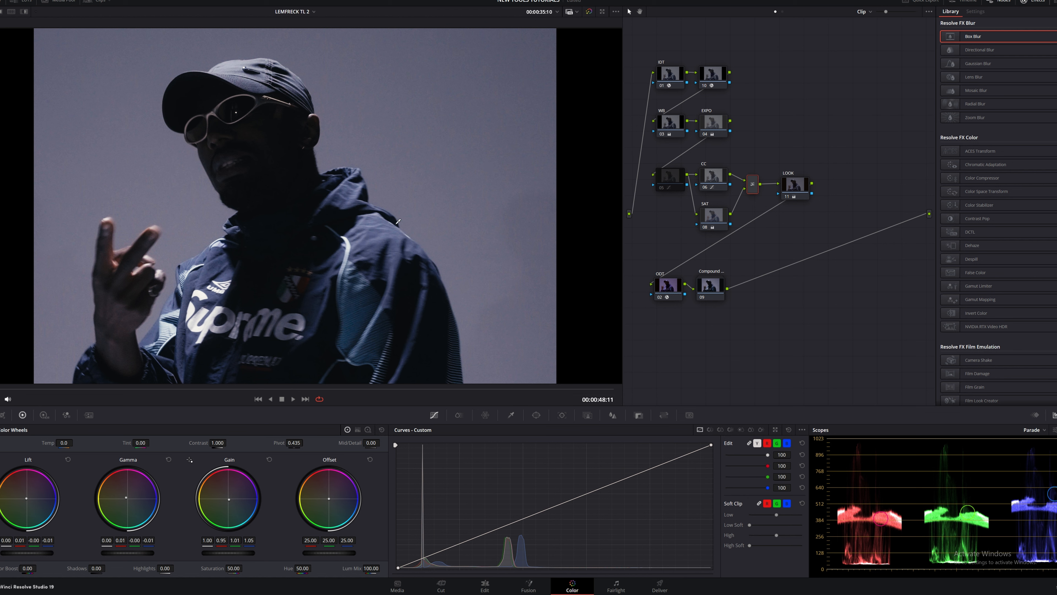
Step: Switch the close-up to the grade version with the PRE and WINDOWS nodes, and open PRE to its LOOK DNA settings
{"action": "key", "text": "ctrl+n"}
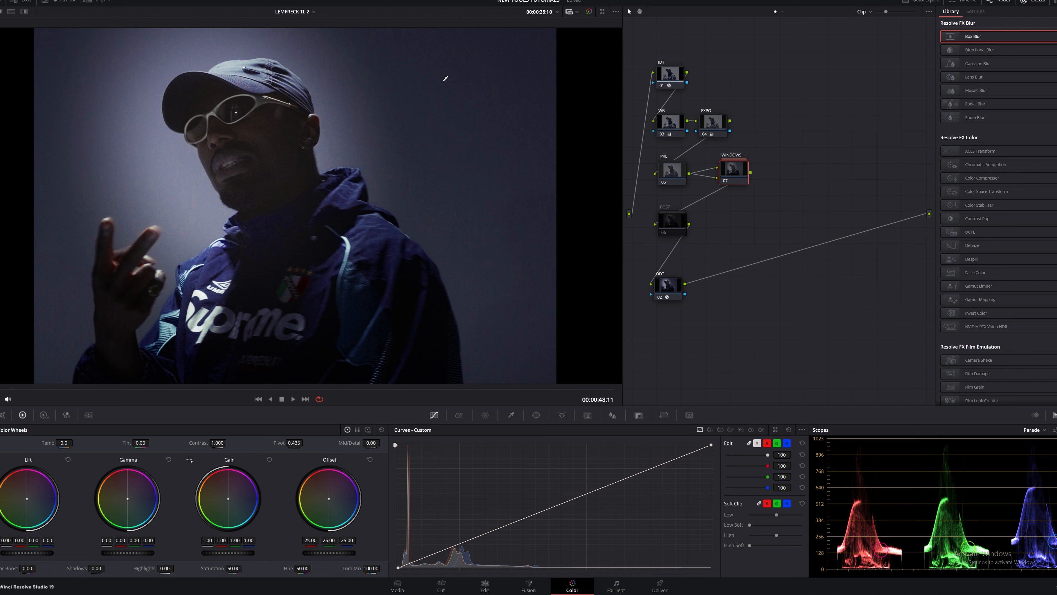
{"action": "left_click", "coordinate": [669, 171]}
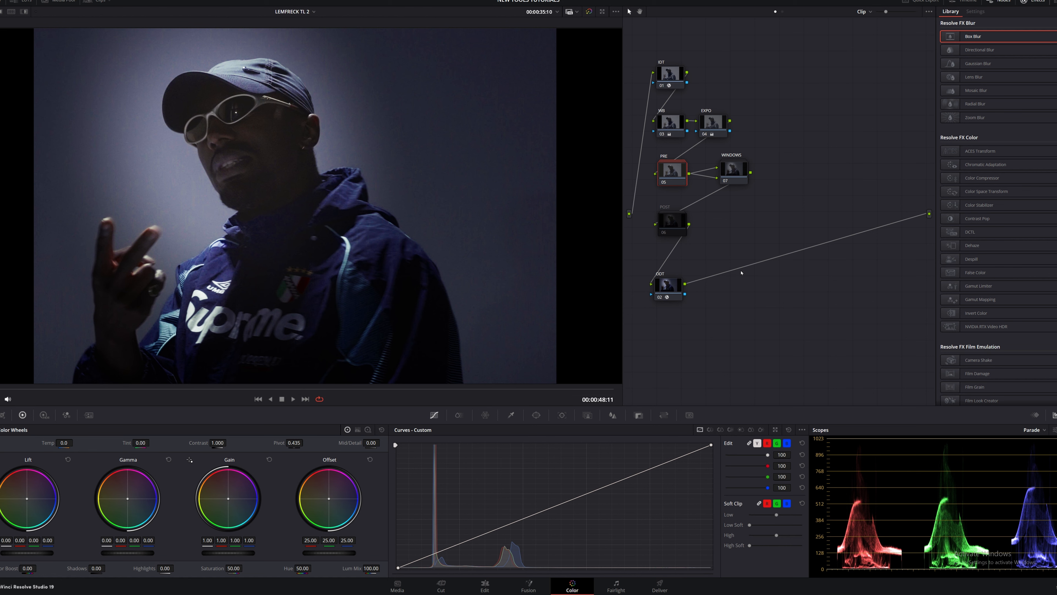
{"action": "double_click", "coordinate": [661, 160]}
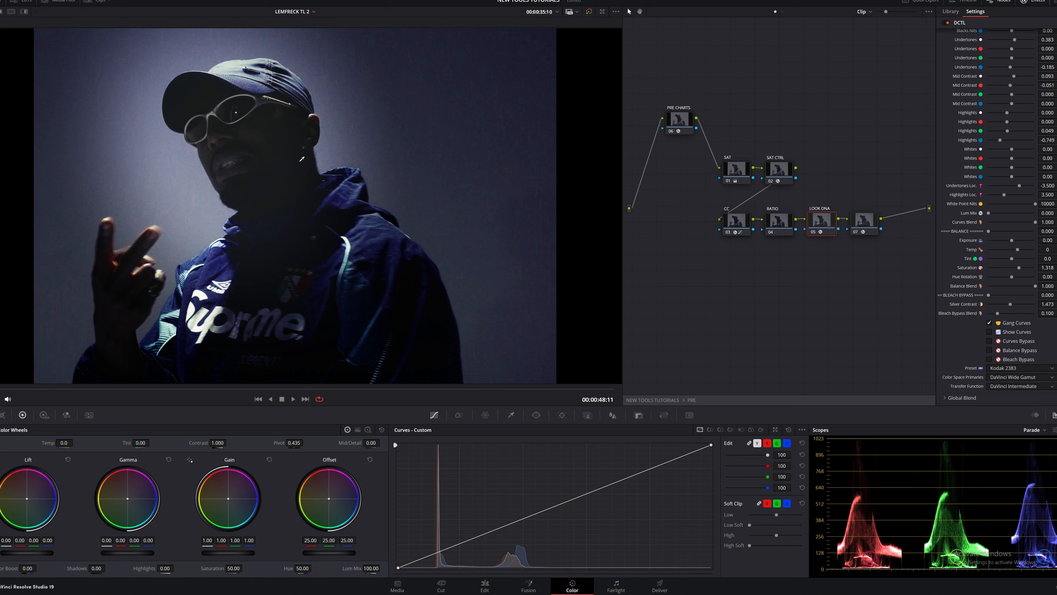
Step: Set LOOK DNA's master Mid Contrast to -0.014, Undertones to 0.970 and Highlights to 0.040
{"action": "scroll", "coordinate": [1052, 123], "scroll_direction": "up", "scroll_amount": 3}
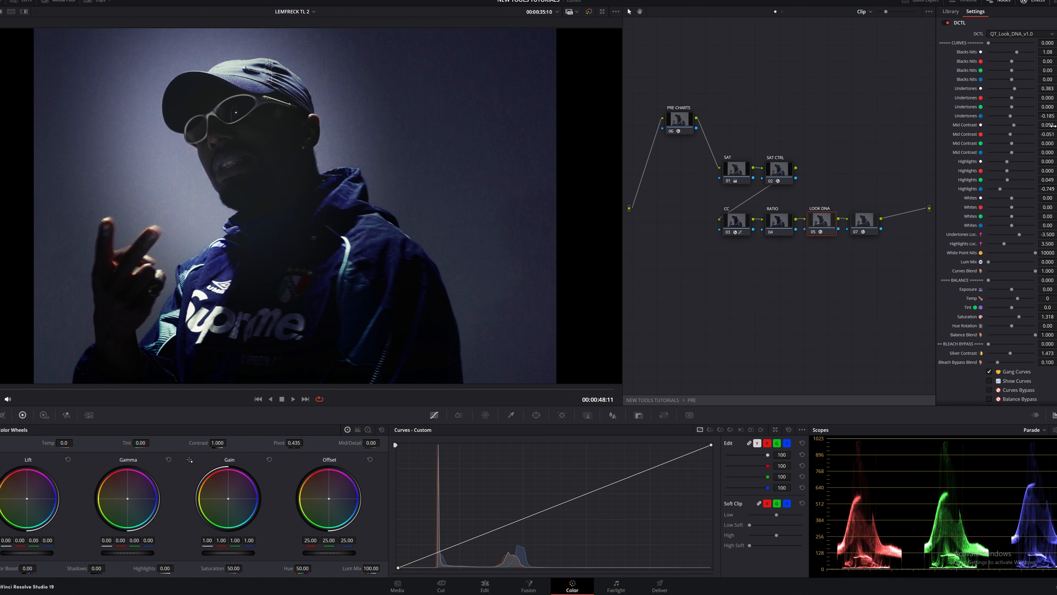
{"action": "left_click_drag", "start_coordinate": [1048, 125], "coordinate": [1032, 125]}
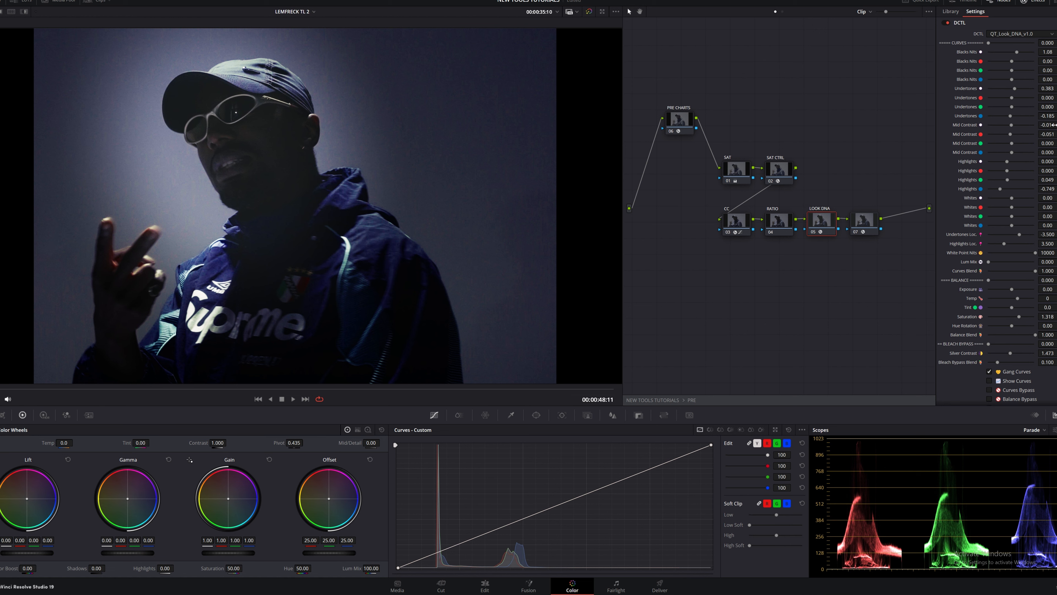
{"action": "left_click_drag", "start_coordinate": [1047, 88], "coordinate": [1054, 88]}
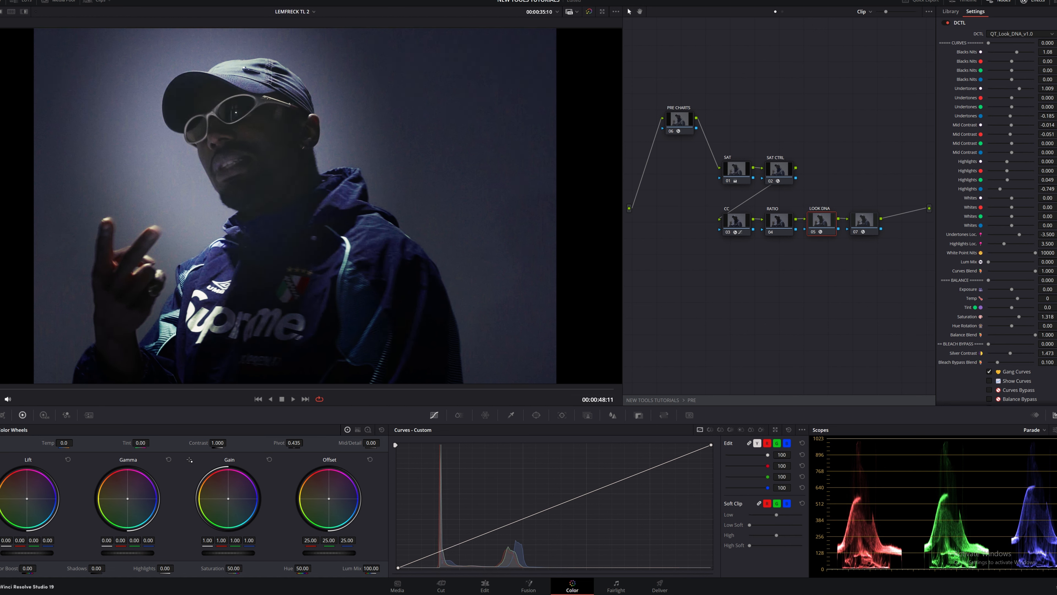
{"action": "left_click_drag", "start_coordinate": [1052, 161], "coordinate": [1056, 161]}
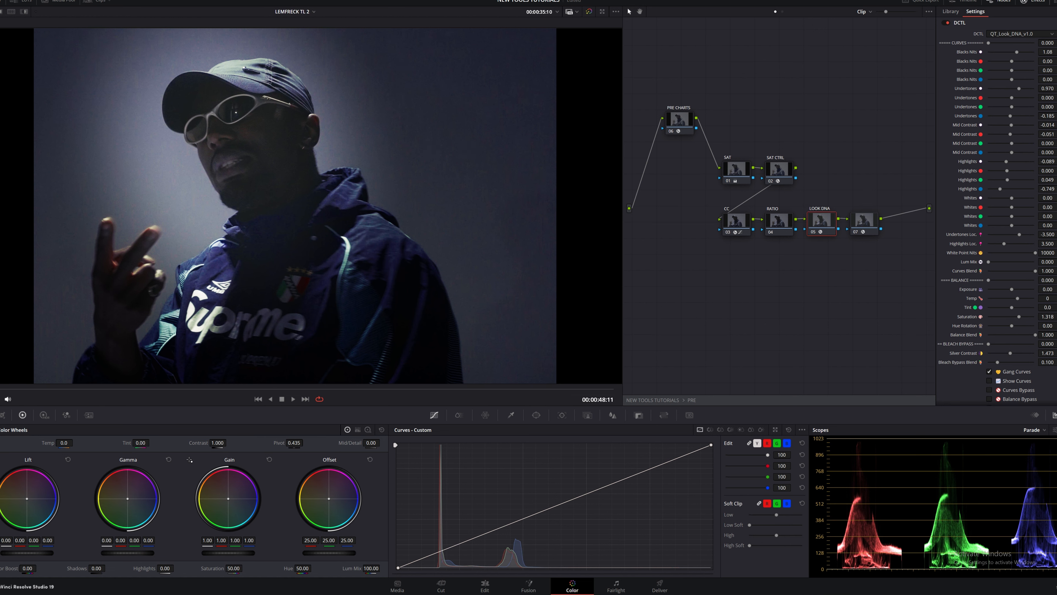
Step: Set LOOK DNA's master Whites to -2.35, master Blacks Nits to 0.63 and Saturation to 1.178
{"action": "left_click_drag", "start_coordinate": [1049, 198], "coordinate": [1036, 198]}
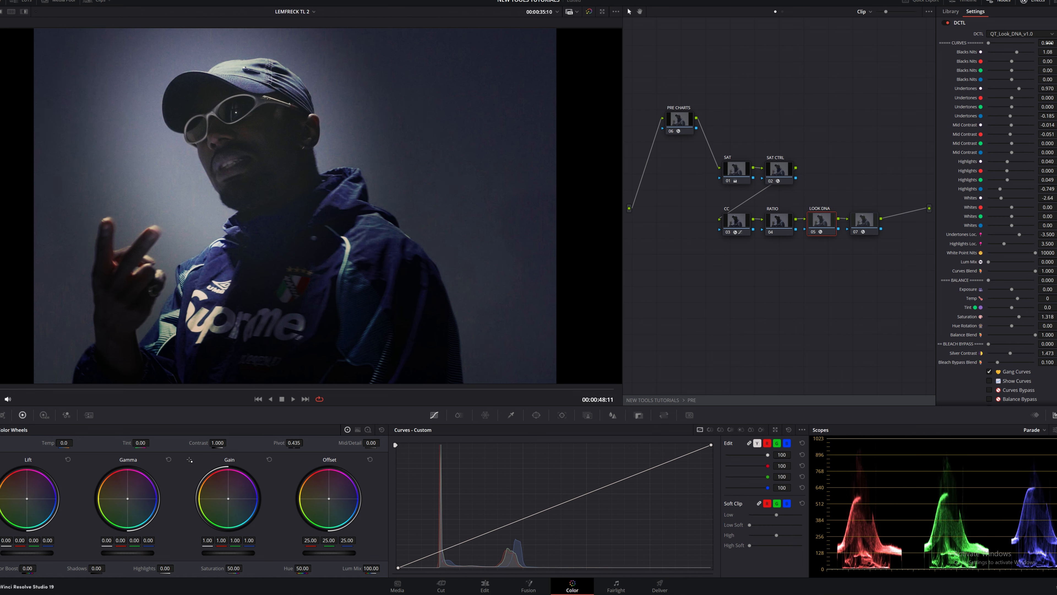
{"action": "left_click_drag", "start_coordinate": [1047, 52], "coordinate": [1045, 52]}
{"action": "left_click_drag", "start_coordinate": [1048, 316], "coordinate": [1043, 317]}
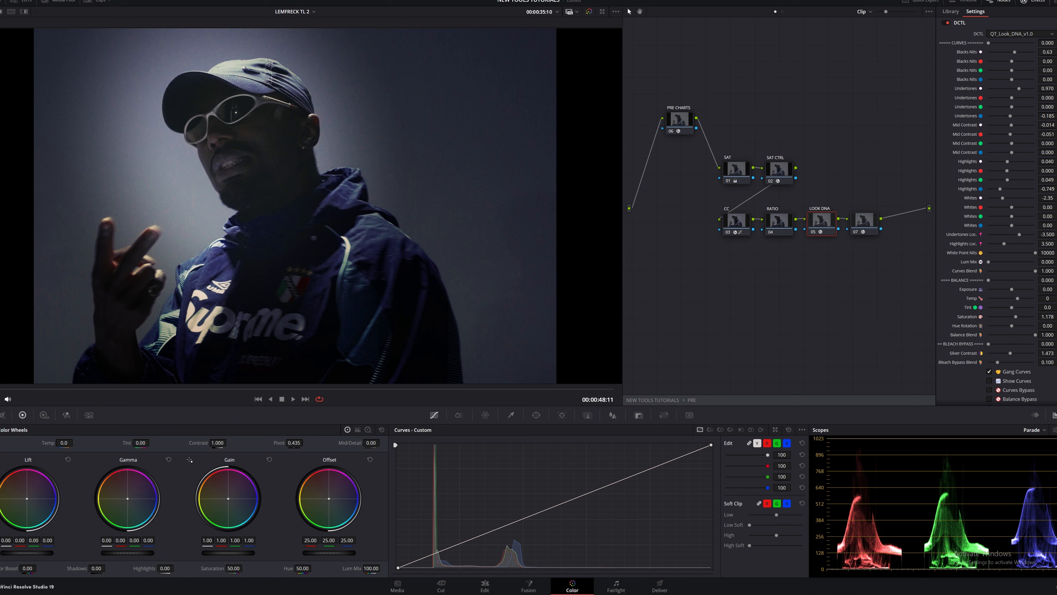
Step: Set LOOK DNA's master Whites to -1.75, judging the change on the jacket lettering
{"action": "left_click_drag", "start_coordinate": [1047, 198], "coordinate": [1052, 198]}
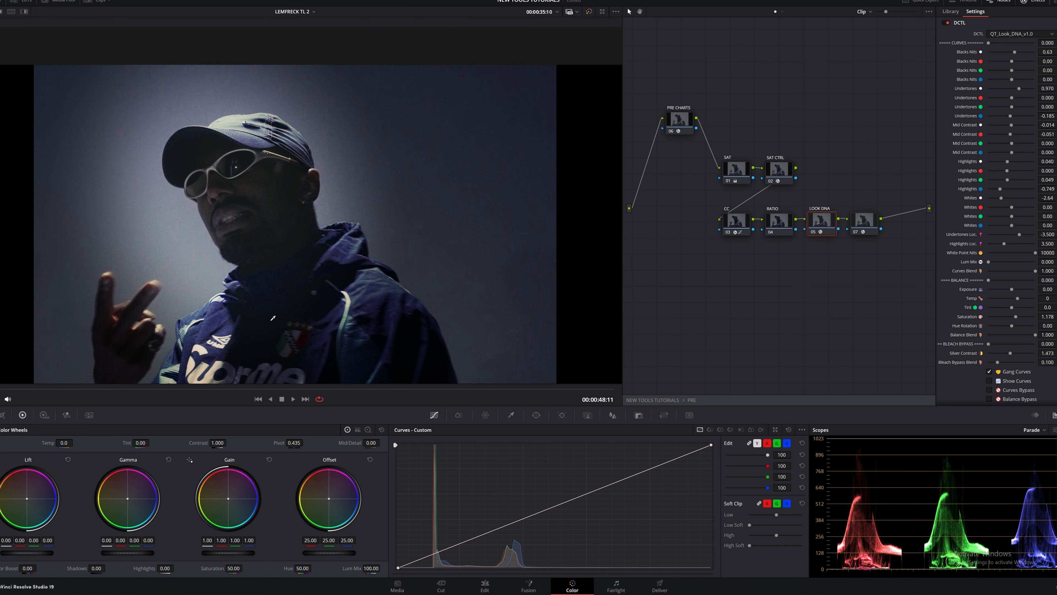
{"action": "key", "text": "shift+z"}
{"action": "scroll", "coordinate": [266, 318], "scroll_direction": "up", "scroll_amount": 5}
{"action": "left_click_drag", "start_coordinate": [268, 317], "coordinate": [457, 60]}
{"action": "key", "text": "ctrl+z"}
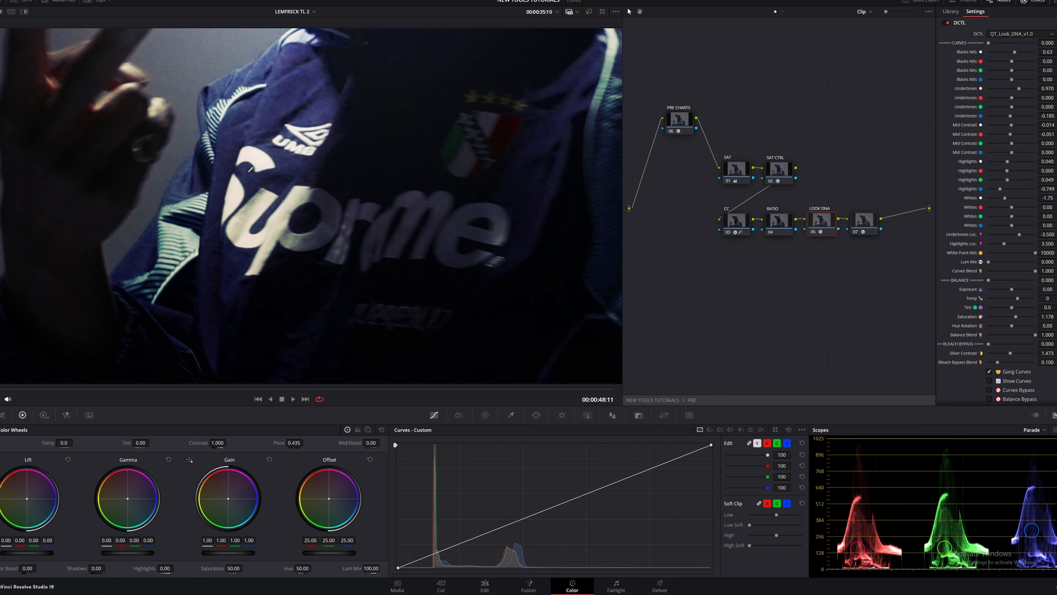
Step: Fit the whole close-up in the viewer and return from PRE to the main node graph
{"action": "key", "text": "shift+z"}
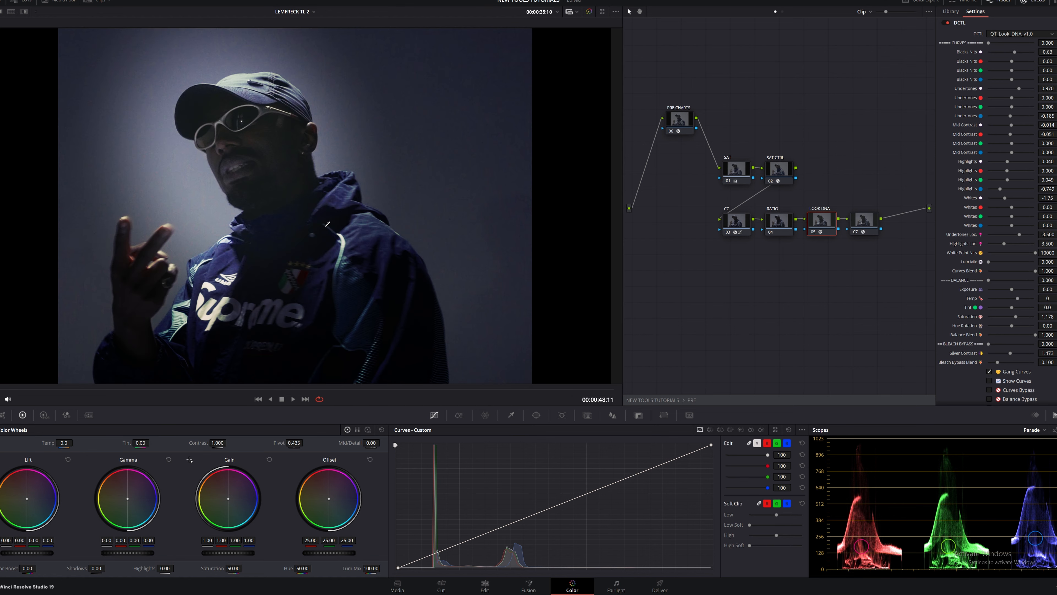
{"action": "right_click", "coordinate": [774, 117]}
{"action": "left_click", "coordinate": [805, 119]}
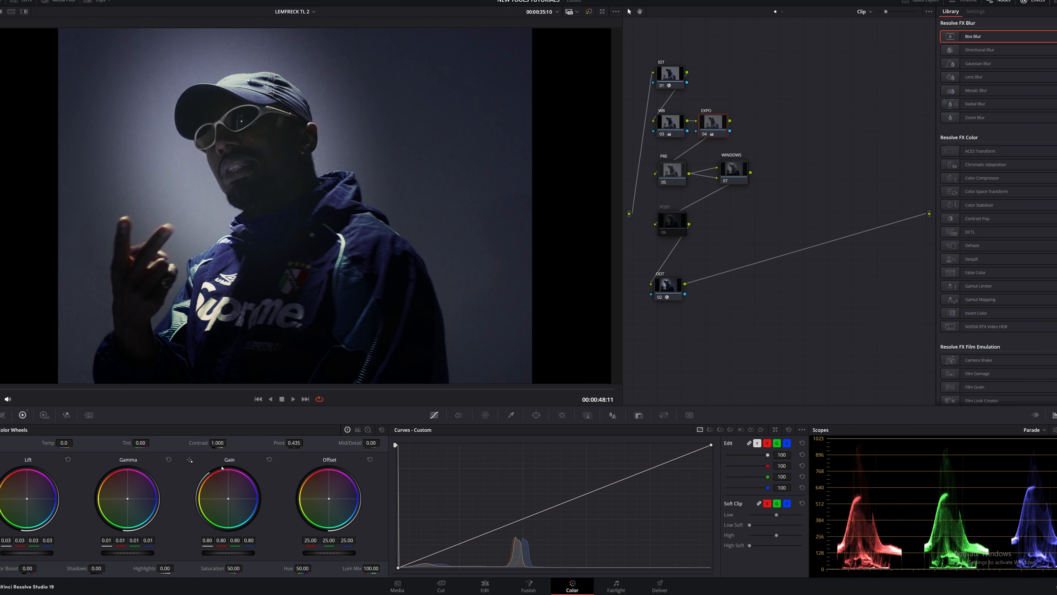
Step: Try setting the EXPO node's master Gamma to 0.02 with slight changes to master Lift and Gain
{"action": "left_click_drag", "start_coordinate": [127, 553], "coordinate": [132, 553]}
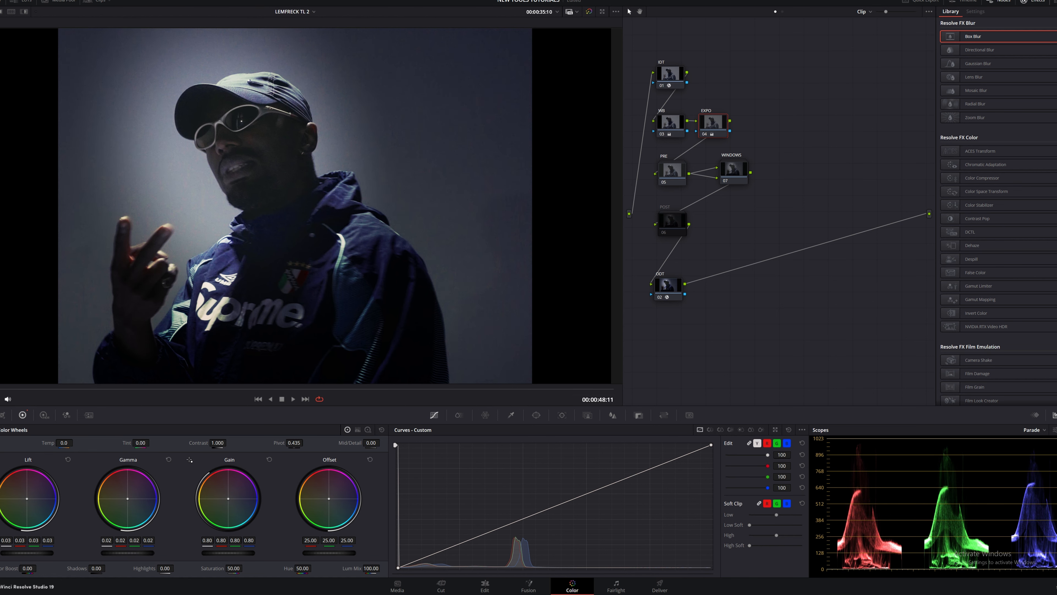
{"action": "left_click_drag", "start_coordinate": [38, 554], "coordinate": [40, 554]}
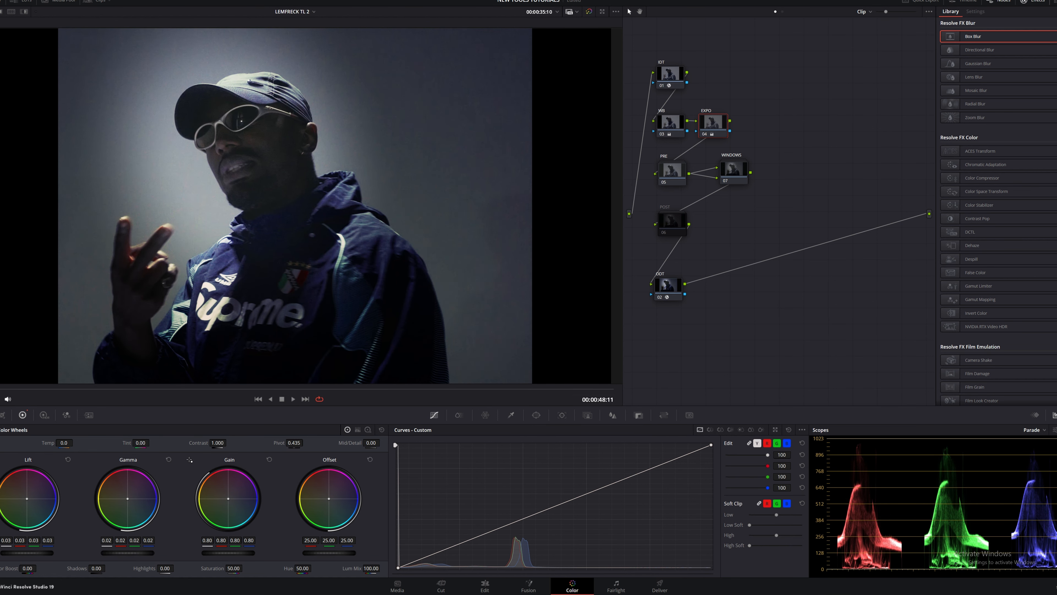
{"action": "left_click_drag", "start_coordinate": [229, 554], "coordinate": [220, 553]}
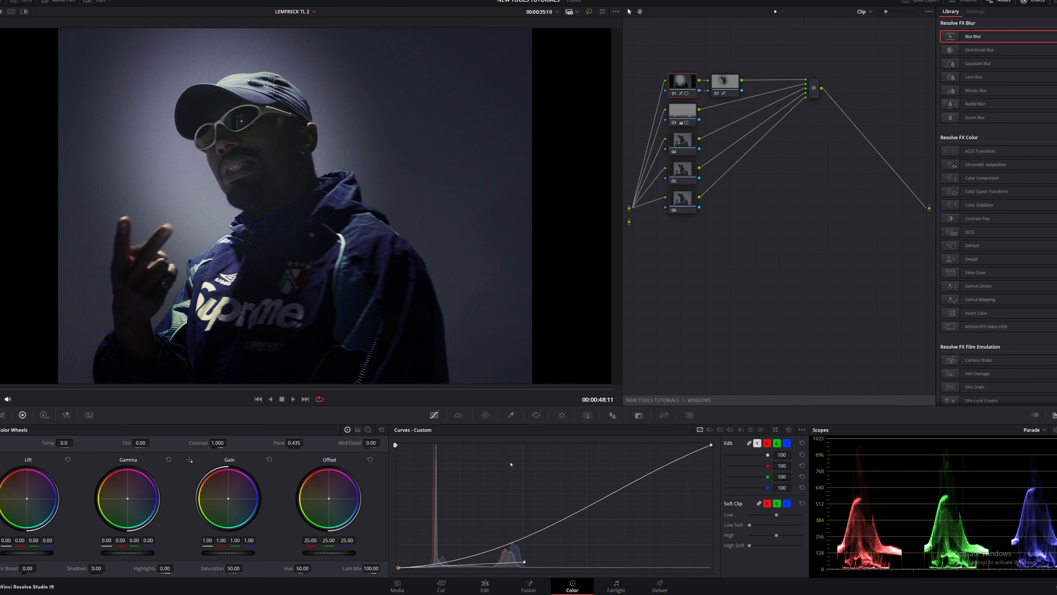
Step: Inspect the circular spotlight window inside the WINDOWS node, and compare the close-up with WINDOWS off and on
{"action": "left_click", "coordinate": [536, 416]}
{"action": "left_click_drag", "start_coordinate": [336, 135], "coordinate": [362, 128]}
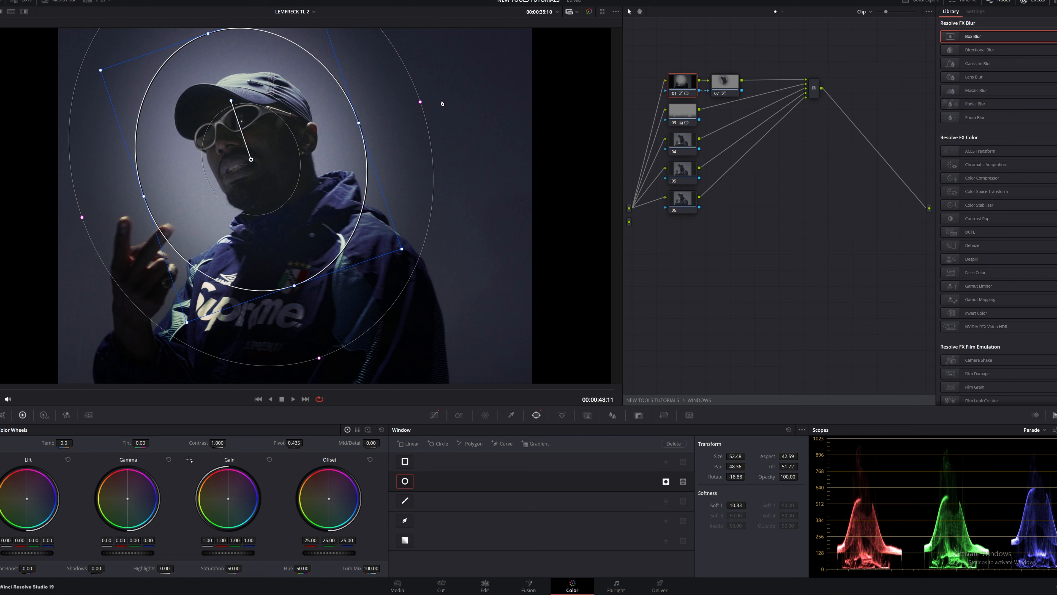
{"action": "right_click", "coordinate": [824, 203]}
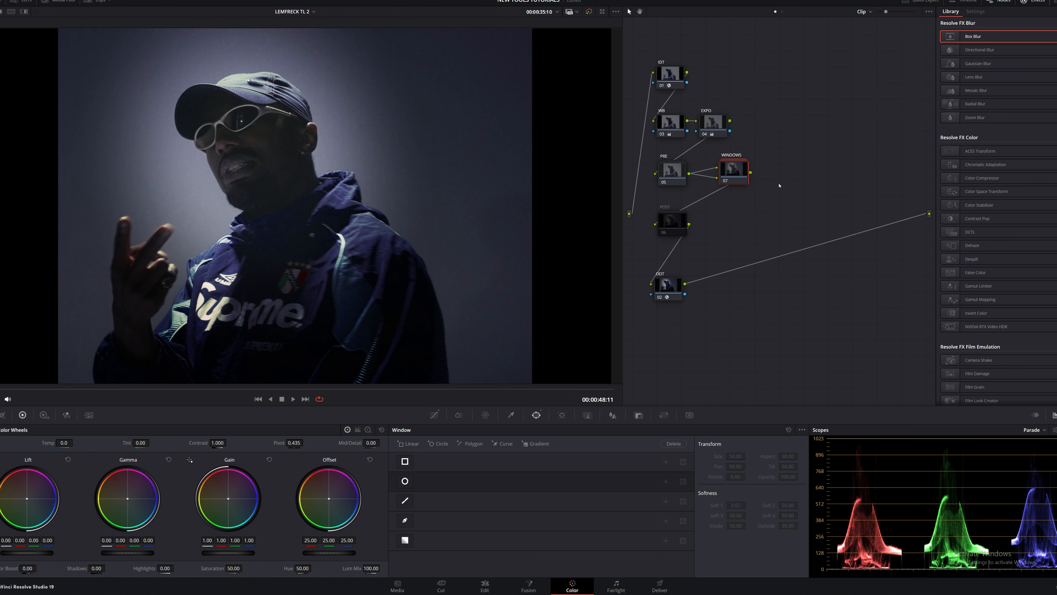
{"action": "key", "text": "ctrl+d"}
{"action": "key", "text": "ctrl+d"}
{"action": "key", "text": "ctrl+d"}
{"action": "key", "text": "ctrl+d"}
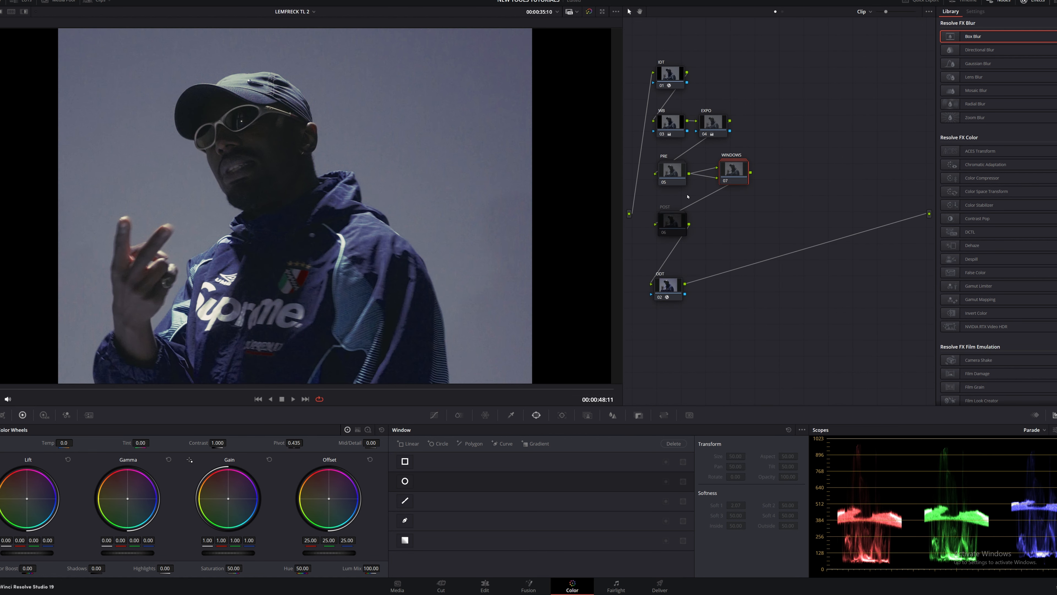
Step: Reopen PRE and set the film density node's Cyan Density to 0.244 and Blue Density to 0.174
{"action": "double_click", "coordinate": [677, 175]}
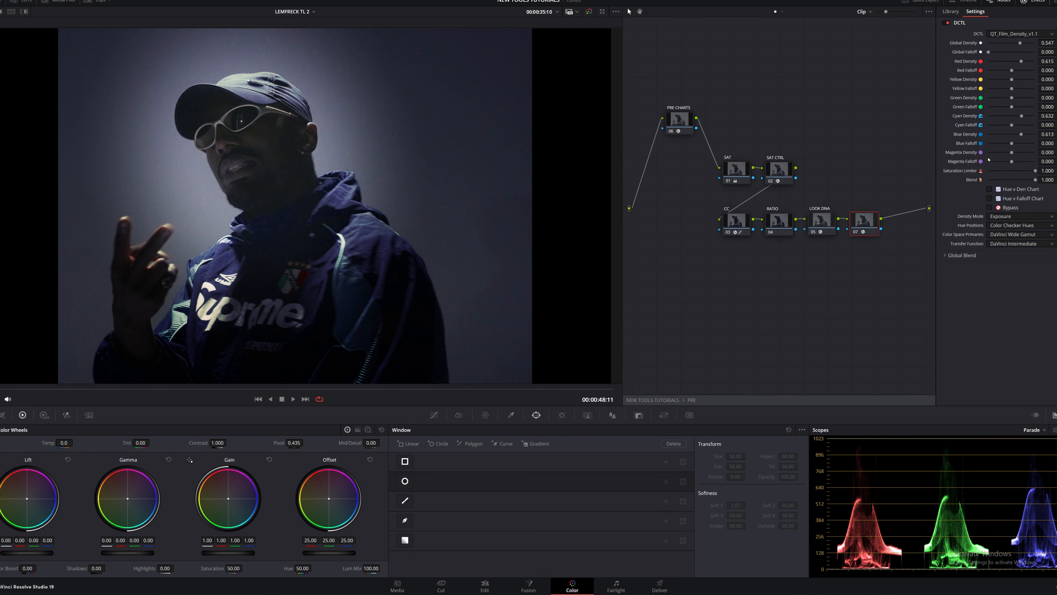
{"action": "left_click_drag", "start_coordinate": [1021, 134], "coordinate": [1013, 118]}
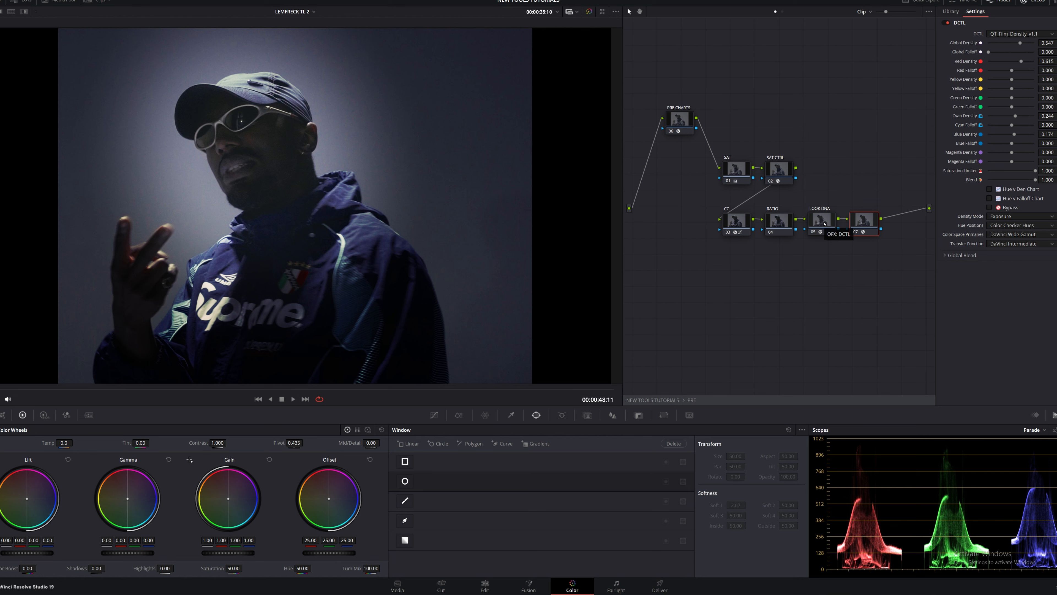
{"action": "left_click", "coordinate": [512, 415]}
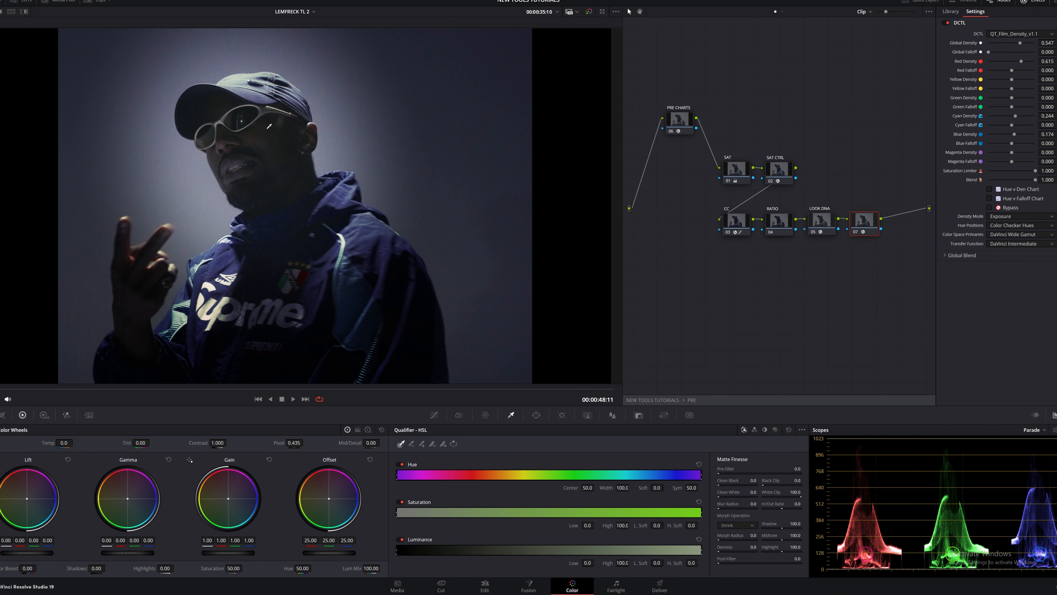
Step: Set LOOK DNA's Silver Contrast to 1.341 and raise its Bleach Bypass Blend to about 0.163
{"action": "left_click", "coordinate": [819, 224]}
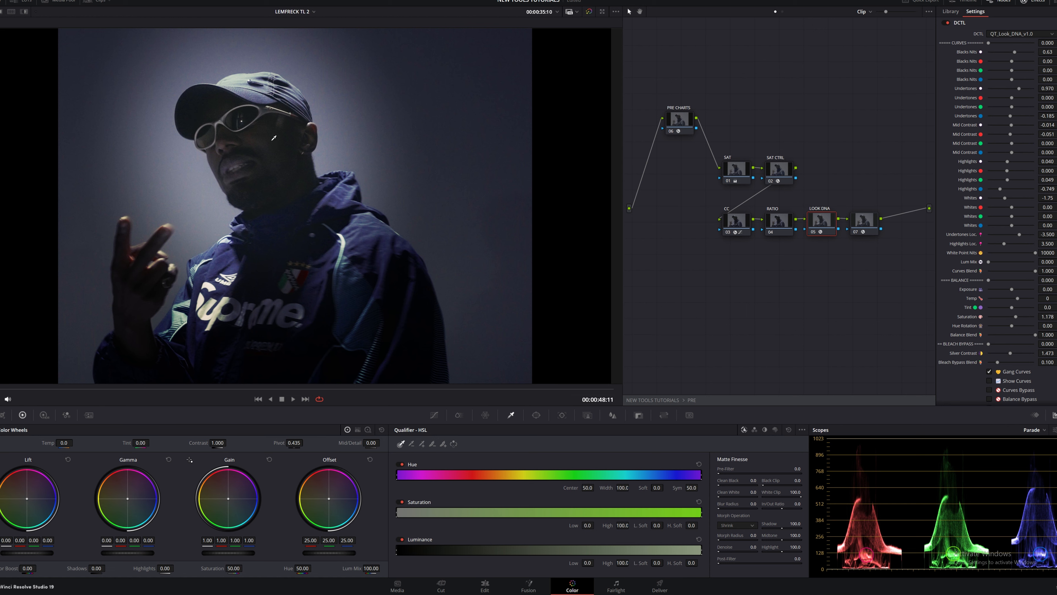
{"action": "mouse_move", "coordinate": [1010, 354]}
{"action": "left_mouse_down"}
{"action": "mouse_move", "coordinate": [1001, 354]}
{"action": "mouse_move", "coordinate": [1010, 362]}
{"action": "left_mouse_up"}
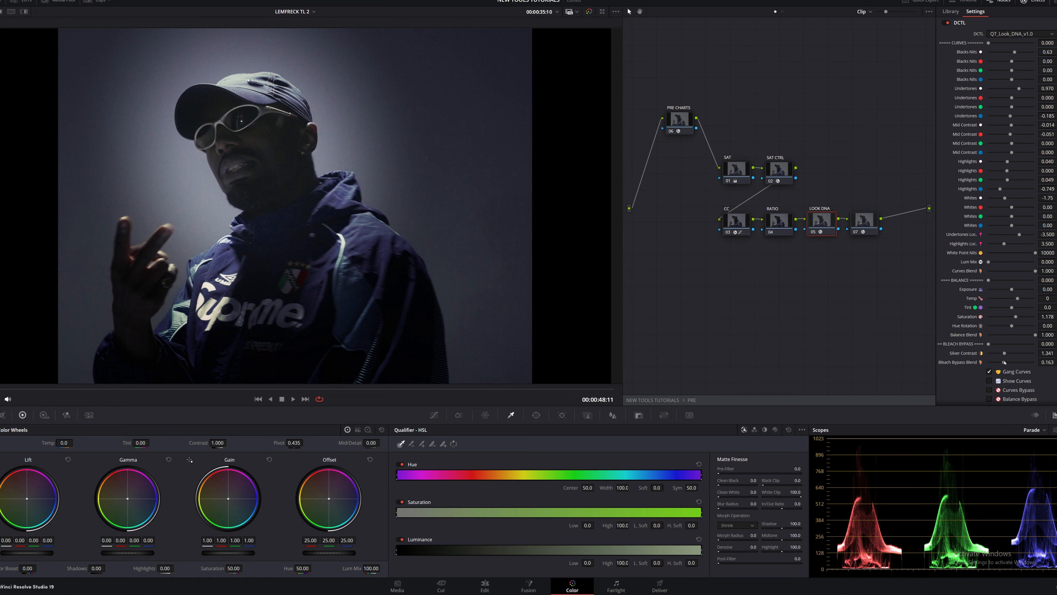
{"action": "left_click_drag", "start_coordinate": [1005, 361], "coordinate": [1002, 356]}
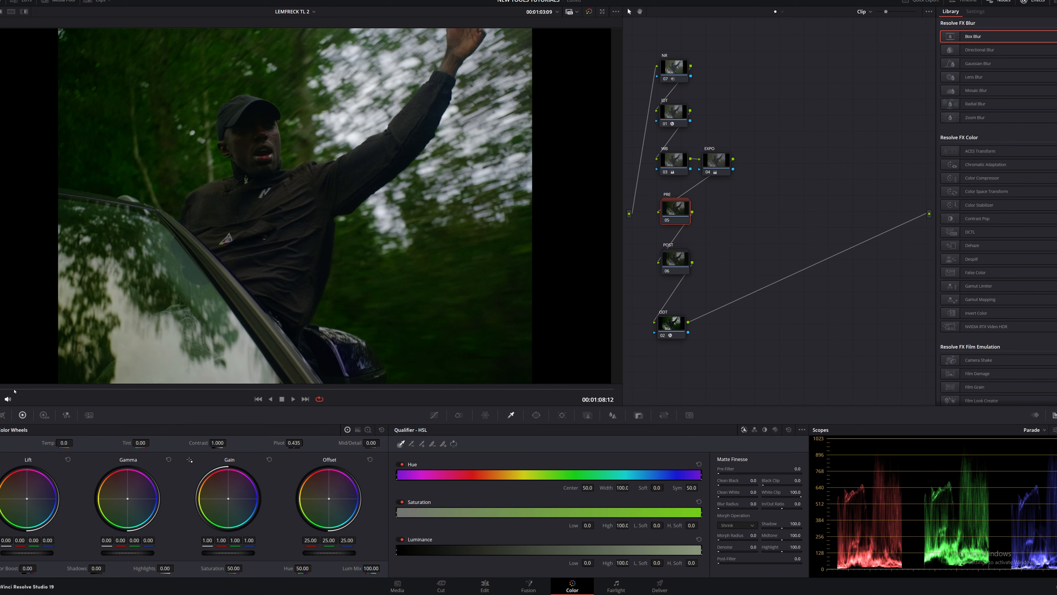
Step: Move to 00:01:09:08 in the forest car shot and open its PRE node
{"action": "left_click_drag", "start_coordinate": [14, 391], "coordinate": [119, 389]}
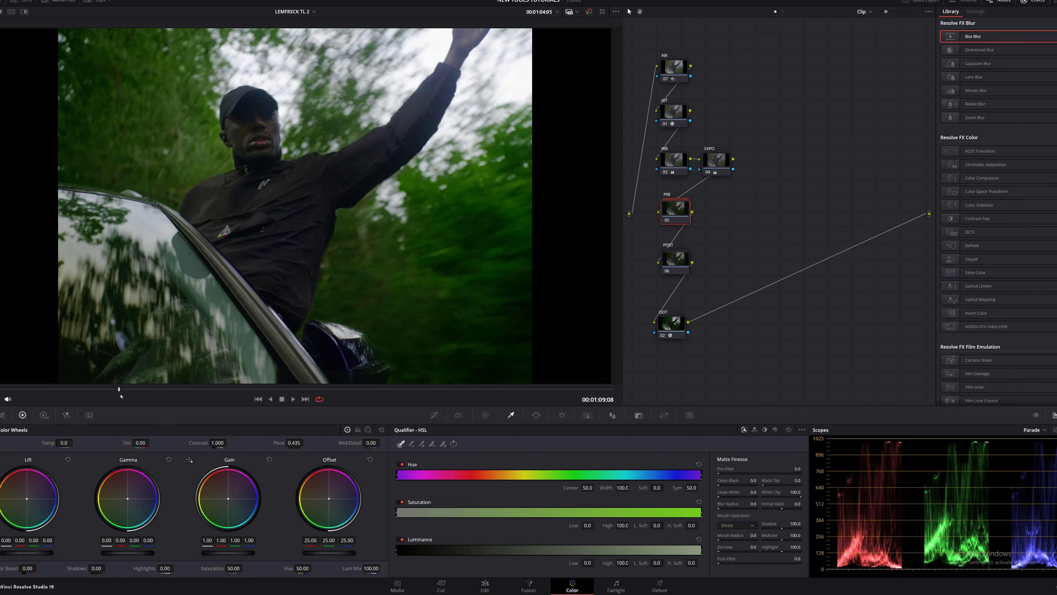
{"action": "double_click", "coordinate": [680, 214]}
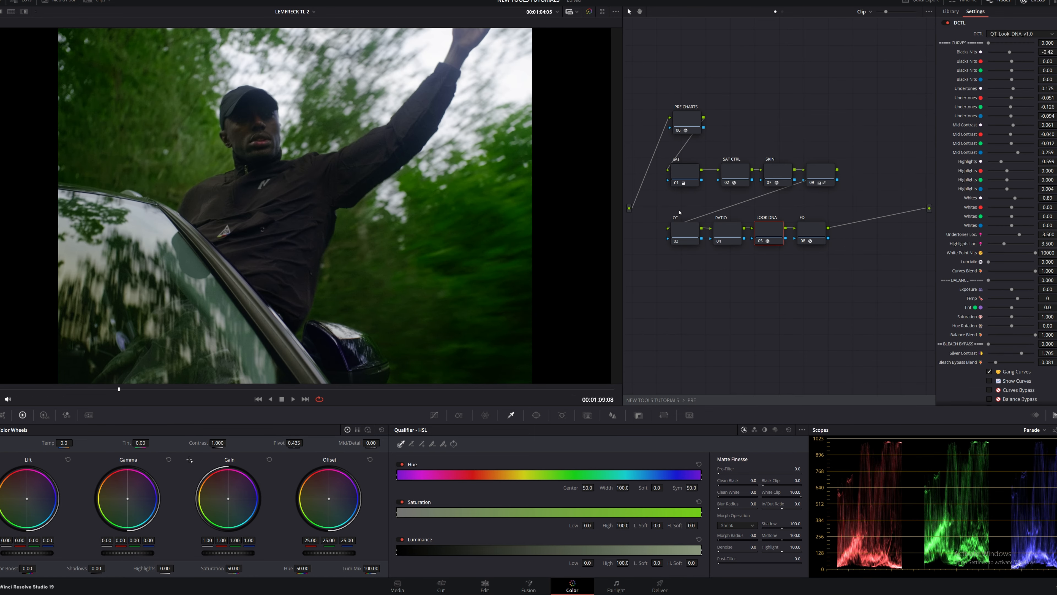
Step: Try LOOK DNA's Fuji 3513 preset on the forest car shot, and restore Kodak 2383
{"action": "scroll", "coordinate": [1013, 336], "scroll_direction": "down", "scroll_amount": 3}
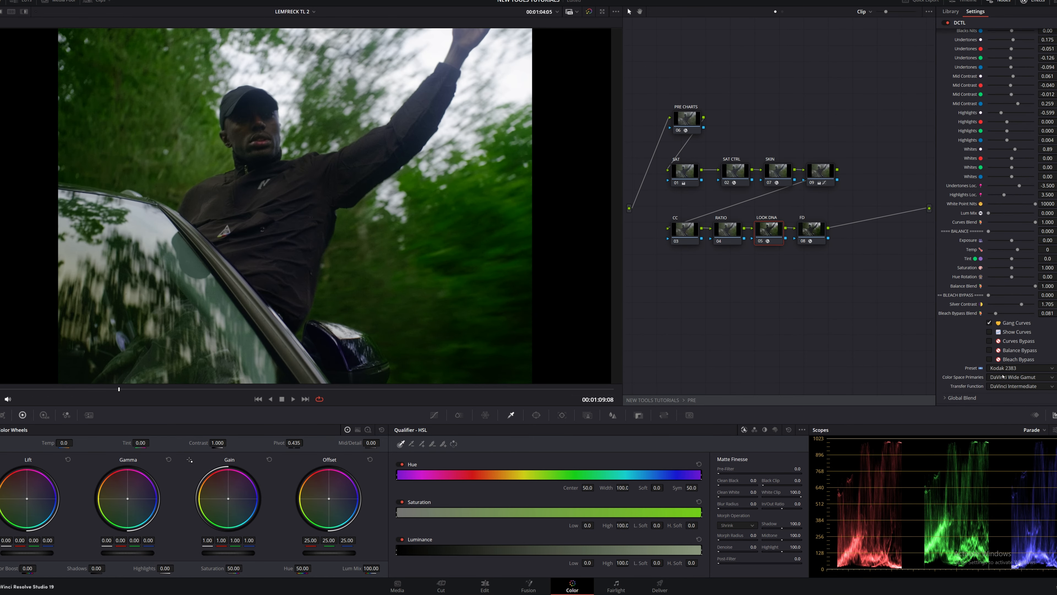
{"action": "left_click", "coordinate": [1018, 367]}
{"action": "left_click", "coordinate": [1007, 391]}
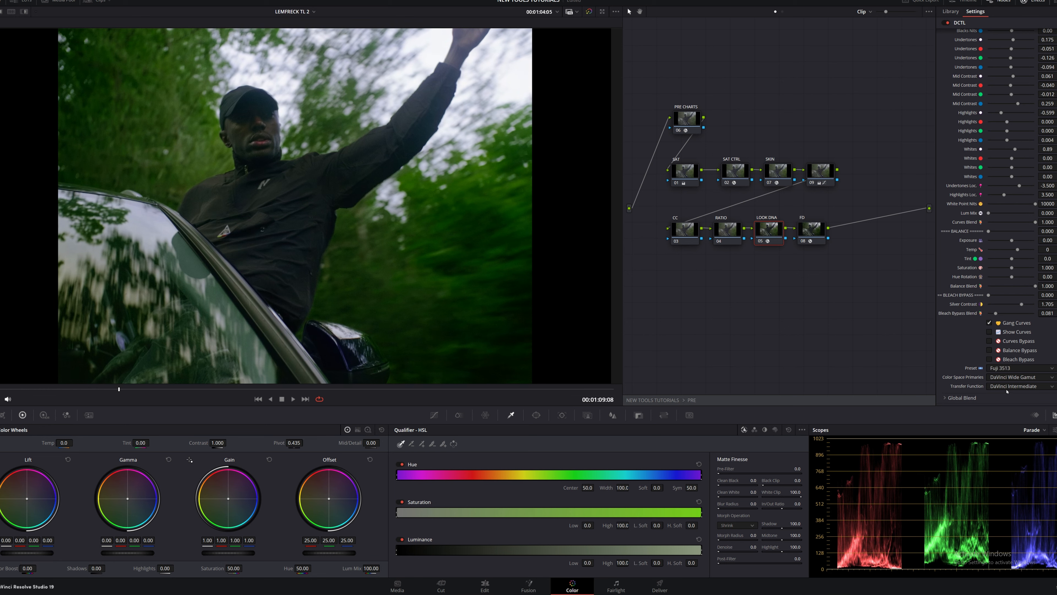
{"action": "left_click", "coordinate": [1012, 368]}
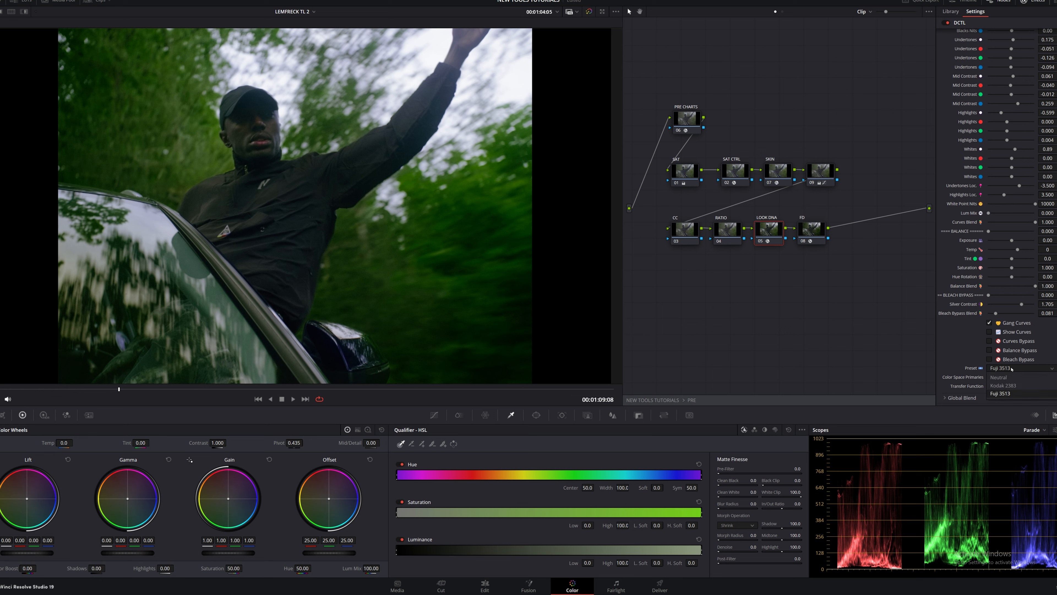
{"action": "left_click", "coordinate": [1014, 391]}
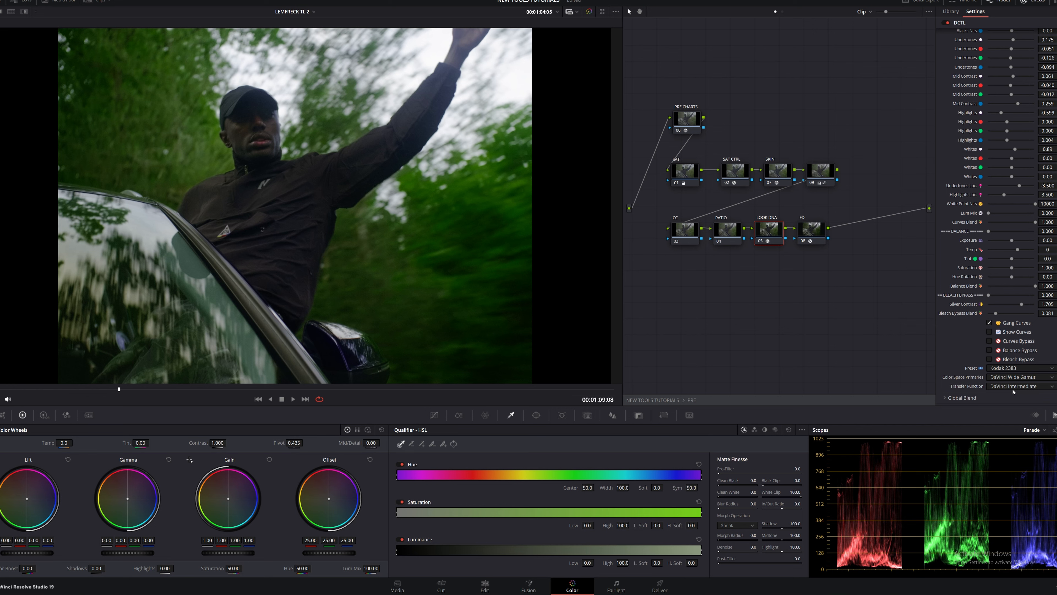
Step: Set LOOK DNA's Saturation to 0.843 and Silver Contrast to 1.647 on the forest car shot
{"action": "scroll", "coordinate": [1014, 392], "scroll_direction": "up", "scroll_amount": 2}
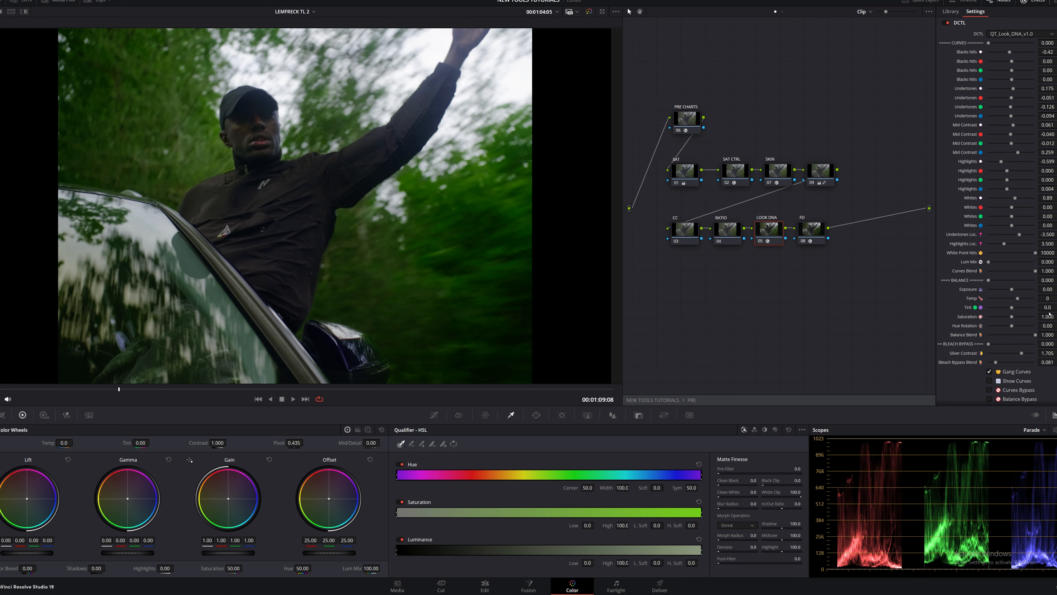
{"action": "mouse_move", "coordinate": [1052, 317]}
{"action": "left_mouse_down"}
{"action": "mouse_move", "coordinate": [1024, 316]}
{"action": "mouse_move", "coordinate": [1043, 316]}
{"action": "left_mouse_up"}
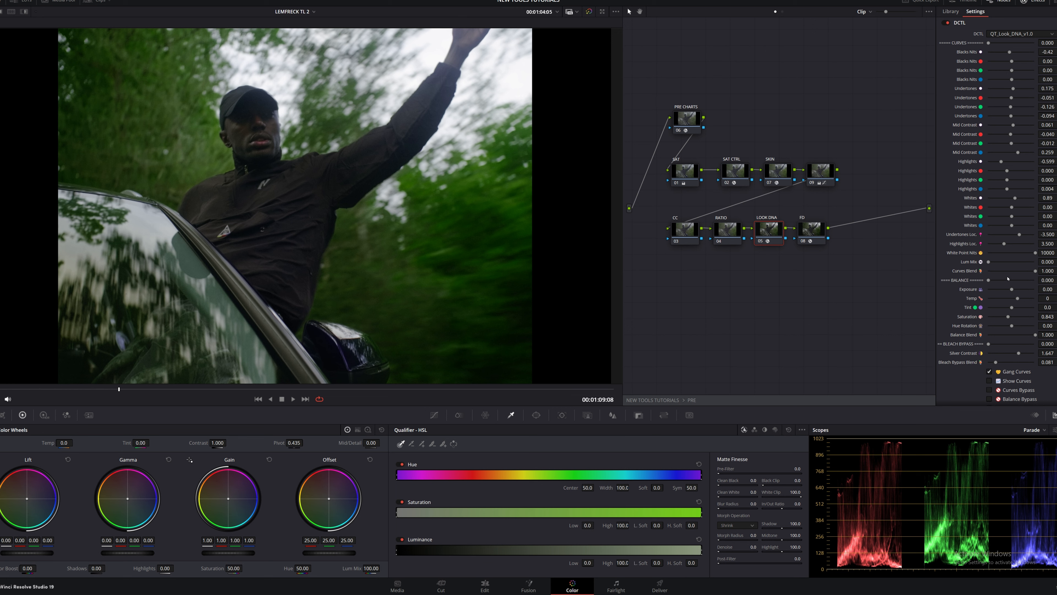
Step: Move the timeline to the ungraded night shot at 00:01:12:07 and bring it up for color grading
{"action": "left_click", "coordinate": [484, 587]}
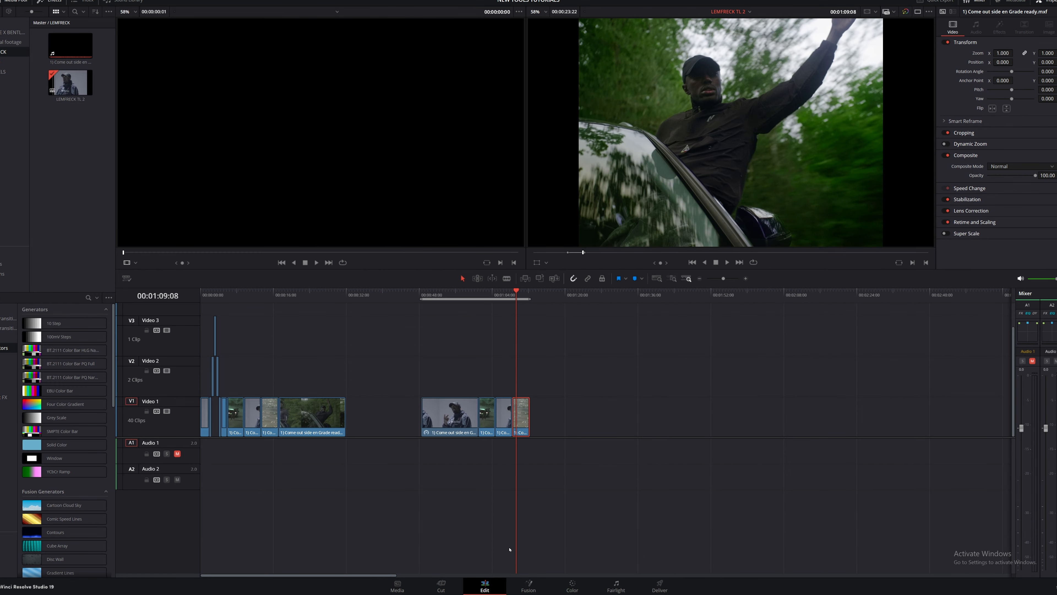
{"action": "key", "text": "alt+z"}
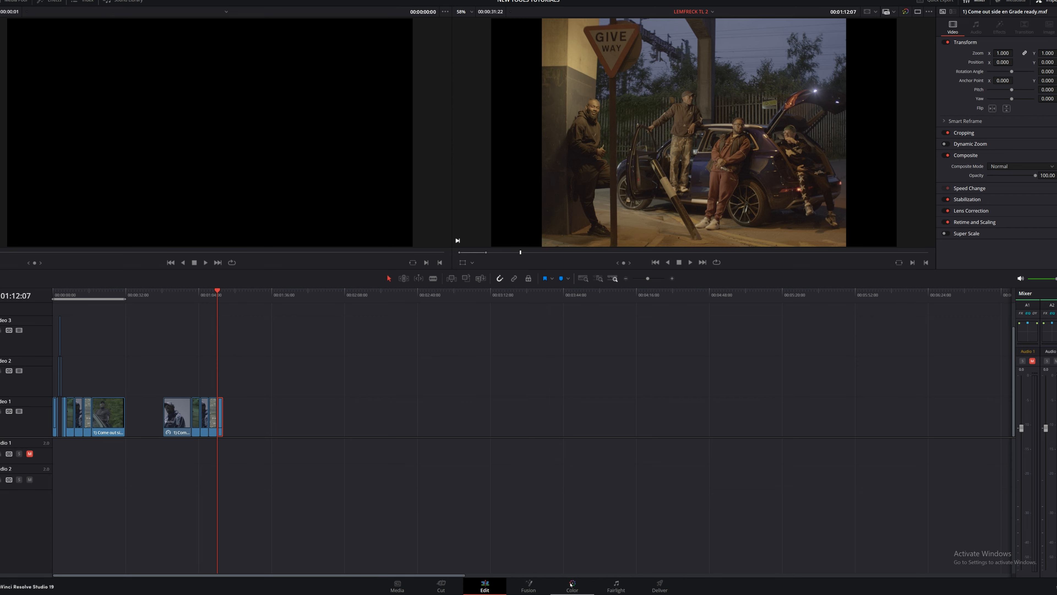
{"action": "left_click", "coordinate": [573, 588]}
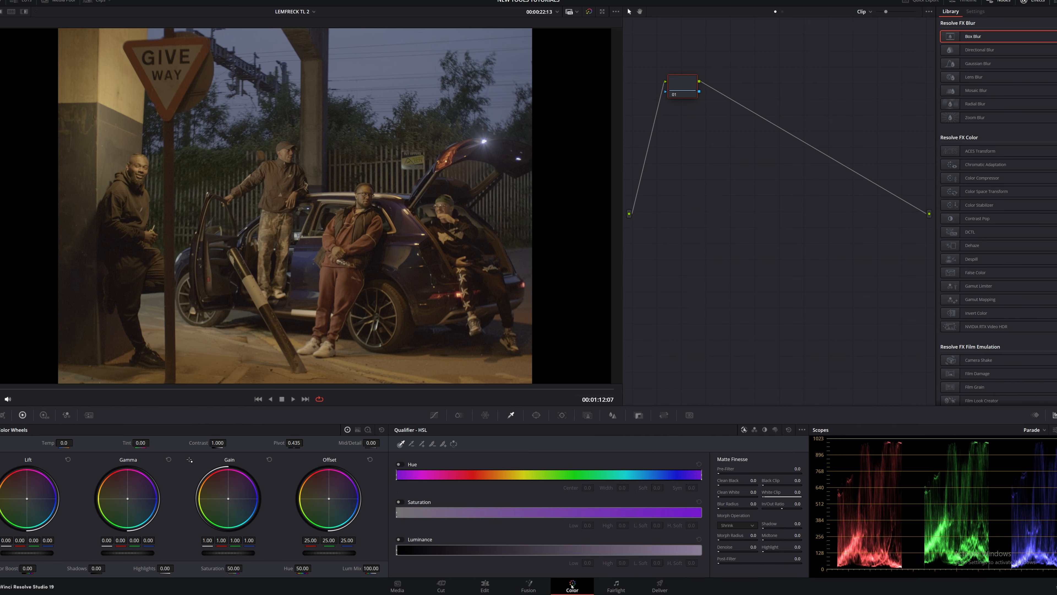
Step: Hide the effects, open the gallery's PowerGrades and apply the grade from the light-background standing figure still to the night shot
{"action": "left_click", "coordinate": [1037, 2]}
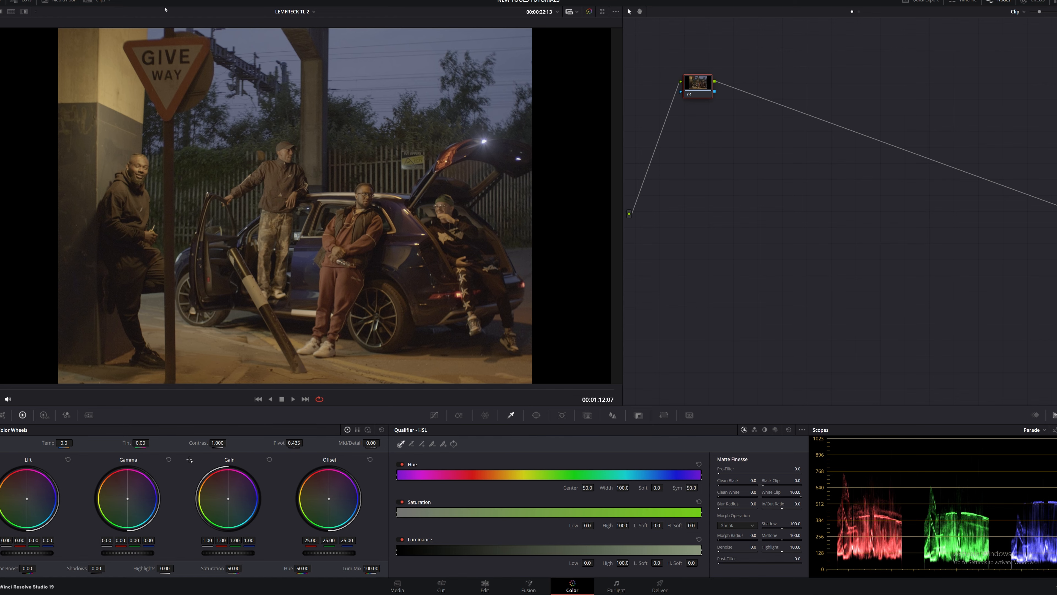
{"action": "left_click", "coordinate": [1, 2]}
{"action": "left_click", "coordinate": [8, 34]}
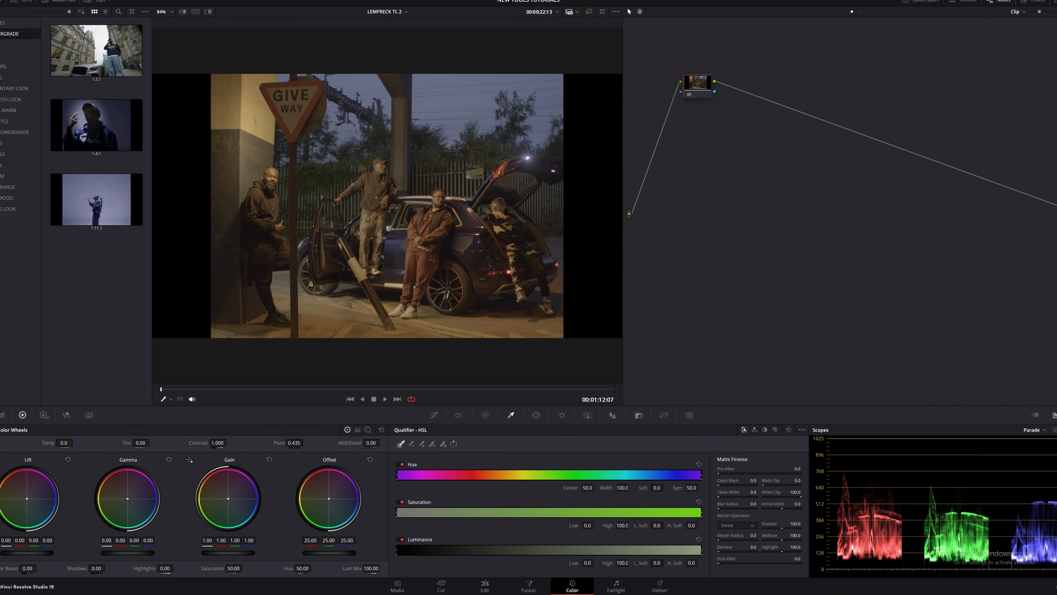
{"action": "right_click", "coordinate": [93, 201]}
{"action": "left_click", "coordinate": [107, 207]}
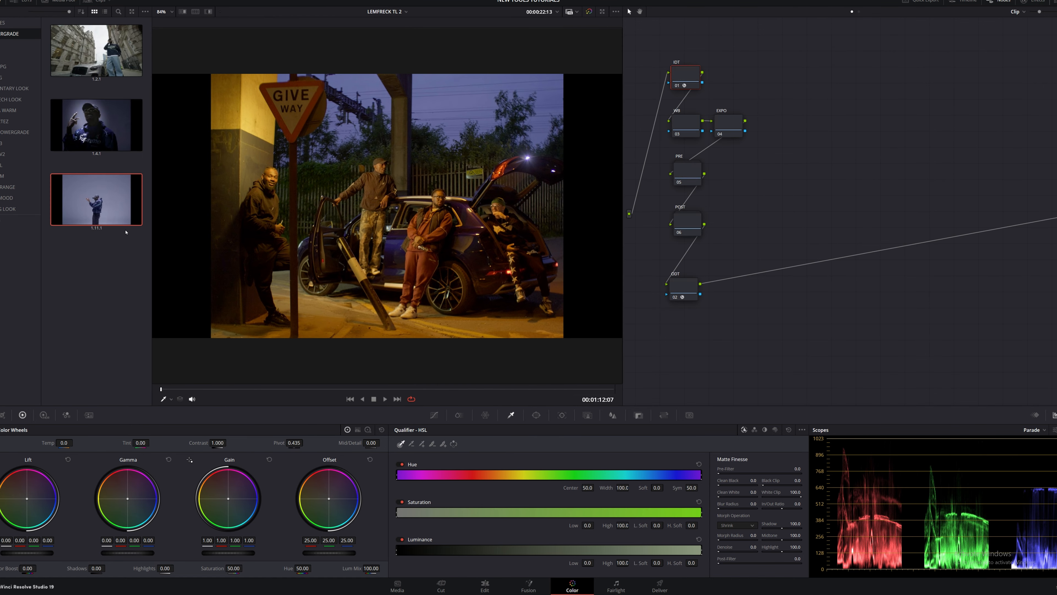
Step: Examine the node chain inside the night shot's PRE compound node and exit it
{"action": "double_click", "coordinate": [695, 182]}
{"action": "right_click", "coordinate": [795, 115]}
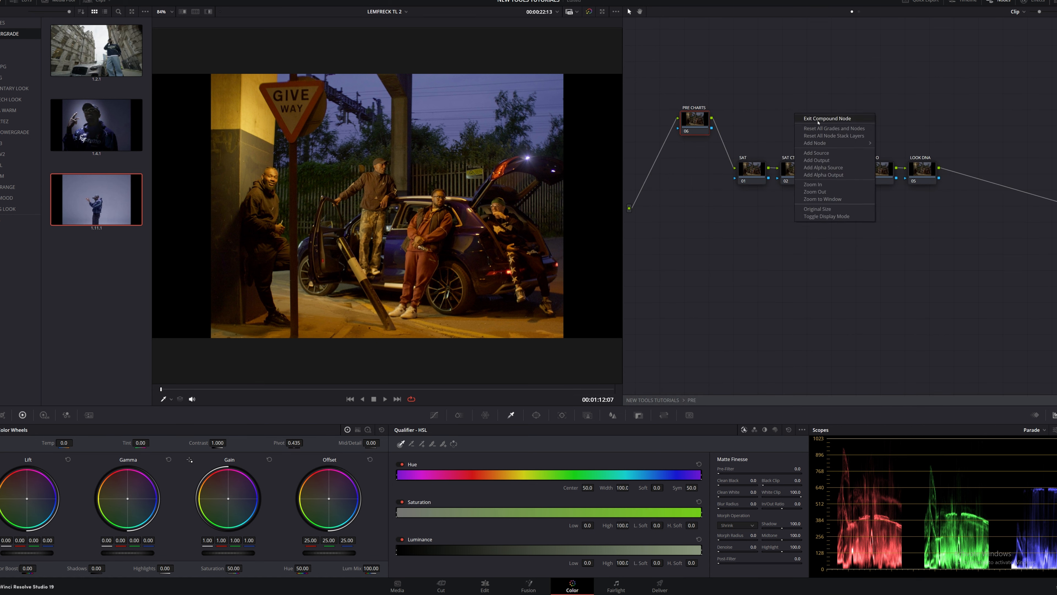
{"action": "left_click", "coordinate": [815, 122]}
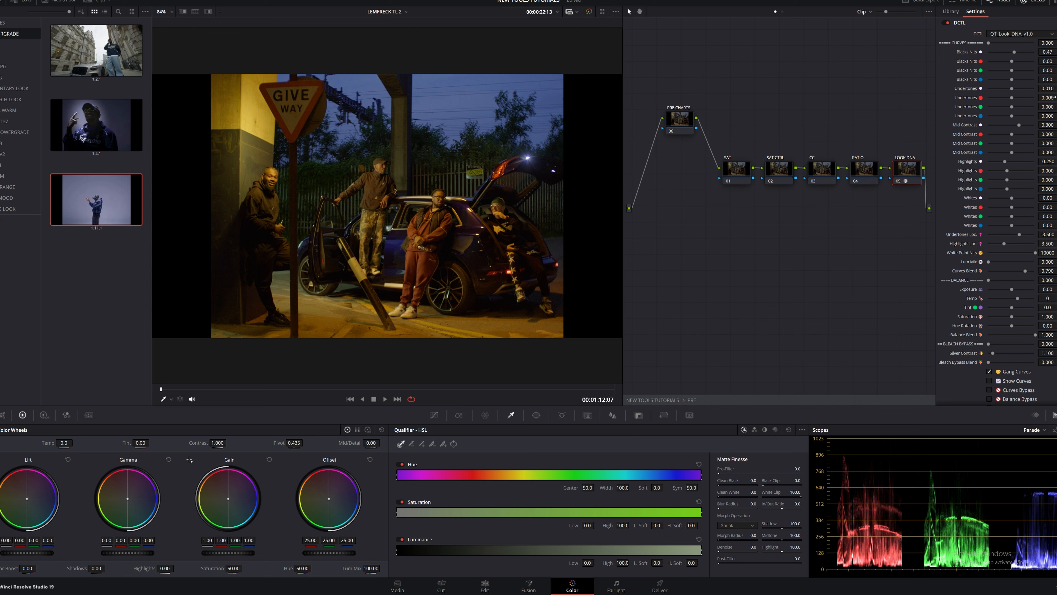
Step: Set LOOK DNA's red Undertones to -0.280, master Mid Contrast to 0.000 and blue Undertones to 0.300 on the night shot
{"action": "left_click_drag", "start_coordinate": [1048, 97], "coordinate": [1030, 98]}
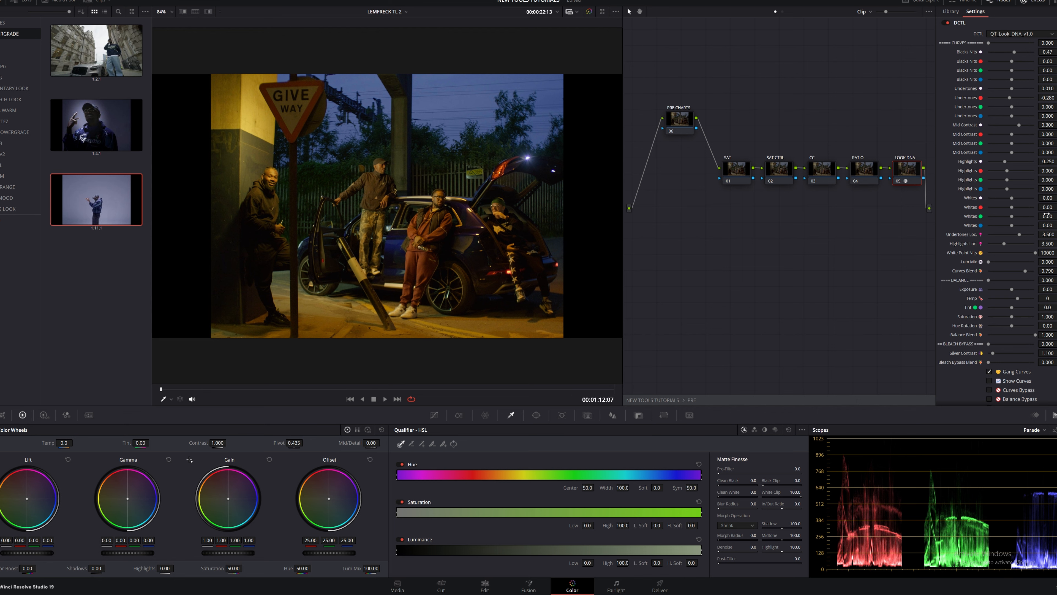
{"action": "scroll", "coordinate": [1012, 375], "scroll_direction": "down", "scroll_amount": 3}
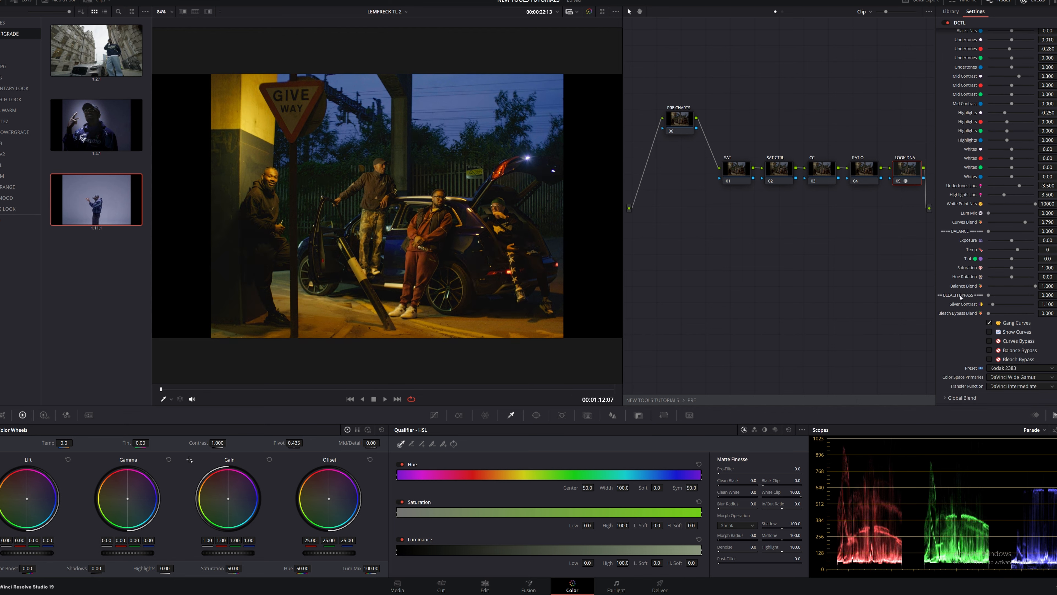
{"action": "scroll", "coordinate": [1041, 108], "scroll_direction": "up", "scroll_amount": 3}
{"action": "left_click_drag", "start_coordinate": [1050, 121], "coordinate": [1037, 121]}
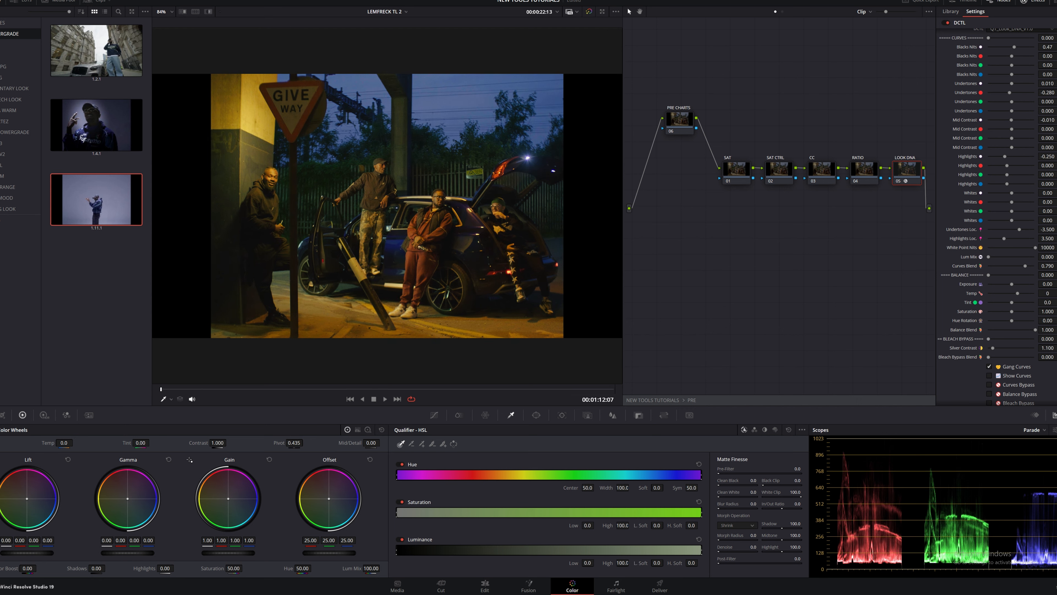
{"action": "scroll", "coordinate": [1010, 99], "scroll_direction": "up", "scroll_amount": 1}
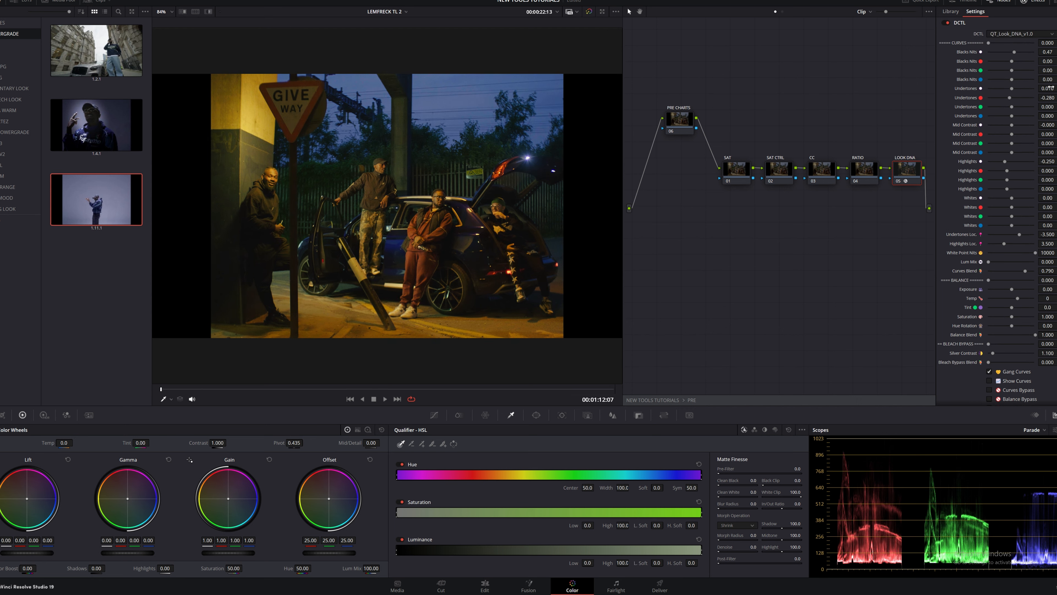
{"action": "left_click_drag", "start_coordinate": [1048, 115], "coordinate": [1055, 116]}
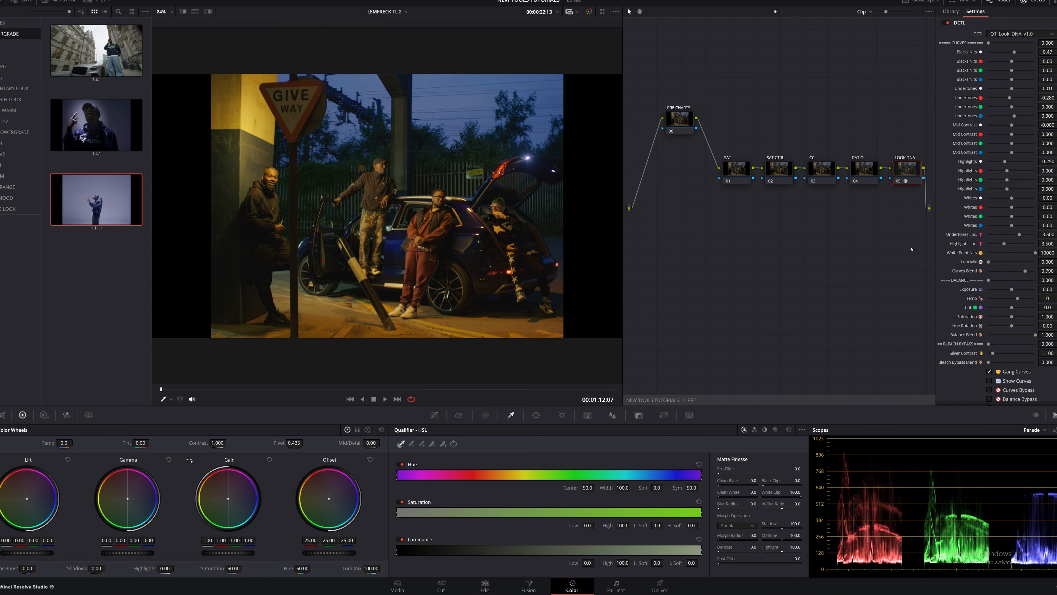
Step: Set LOOK DNA's green Whites to 3.17, red Mid Contrast to 0.240 and green Mid Contrast to -0.040 on the night shot
{"action": "left_click_drag", "start_coordinate": [1003, 225], "coordinate": [1037, 216]}
{"action": "left_click_drag", "start_coordinate": [1050, 216], "coordinate": [1047, 216]}
{"action": "left_click_drag", "start_coordinate": [1048, 134], "coordinate": [1046, 143]}
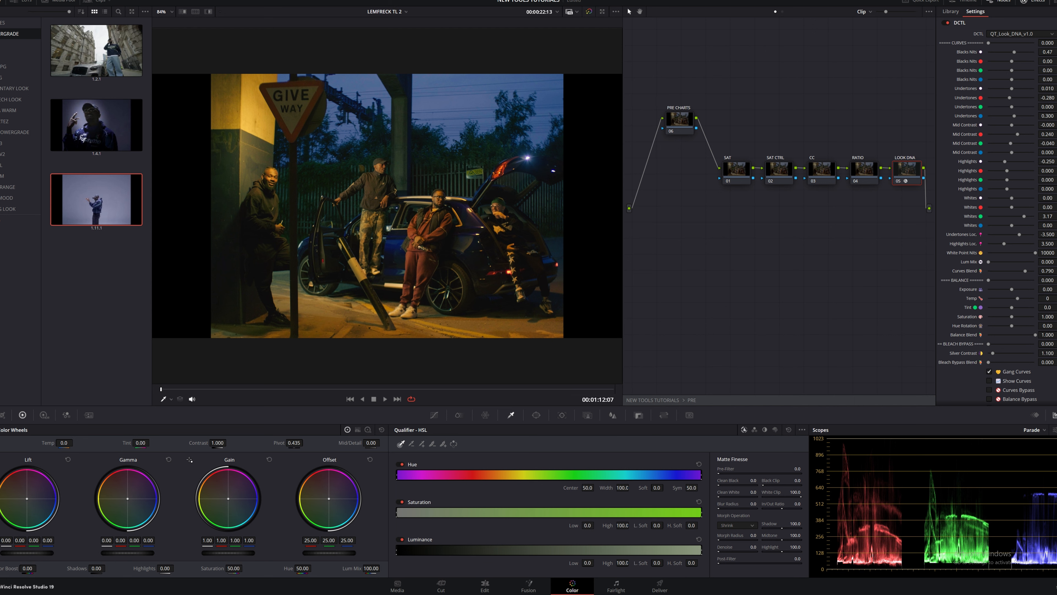
Step: Show LOOK DNA's curves over the image and set Bleach Bypass Blend to 0.040, Silver Contrast to 1.050 and Saturation to 0.960
{"action": "left_click", "coordinate": [990, 380]}
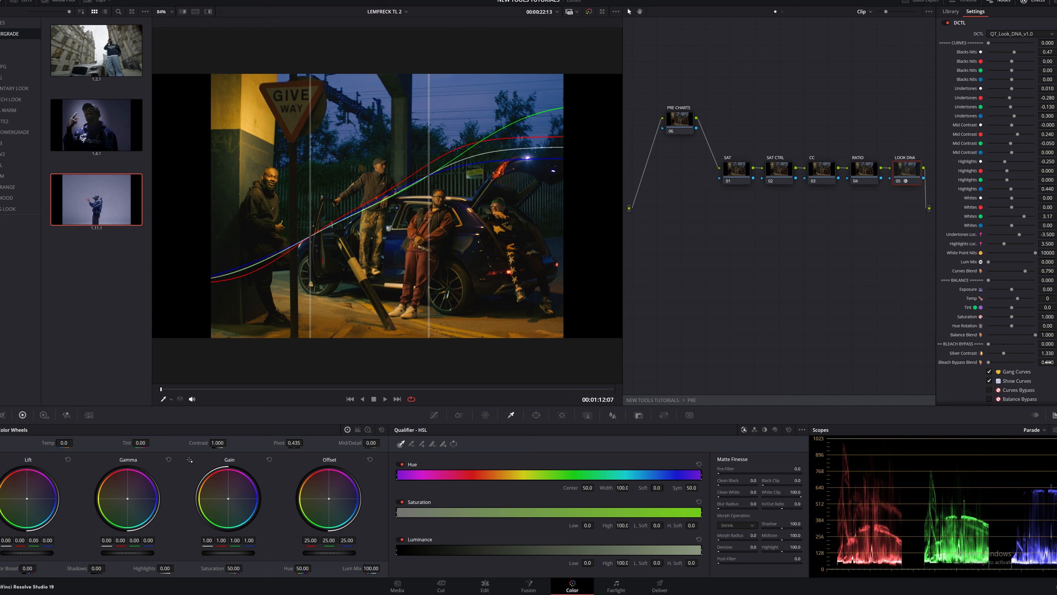
{"action": "left_click_drag", "start_coordinate": [1047, 362], "coordinate": [1053, 362]}
{"action": "mouse_move", "coordinate": [1000, 363]}
{"action": "left_mouse_down"}
{"action": "mouse_move", "coordinate": [990, 353]}
{"action": "mouse_move", "coordinate": [992, 362]}
{"action": "left_mouse_up"}
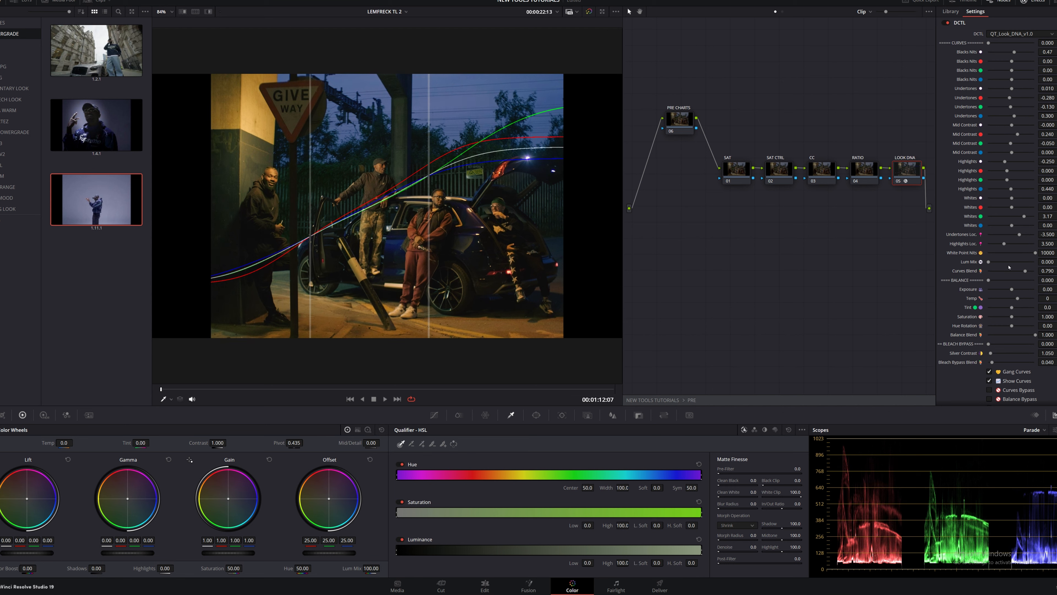
{"action": "left_click_drag", "start_coordinate": [1010, 316], "coordinate": [1010, 316]}
Step: Compare the night shot with and without the grade, and turn off LOOK DNA's curve overlay
{"action": "left_click", "coordinate": [1031, 3]}
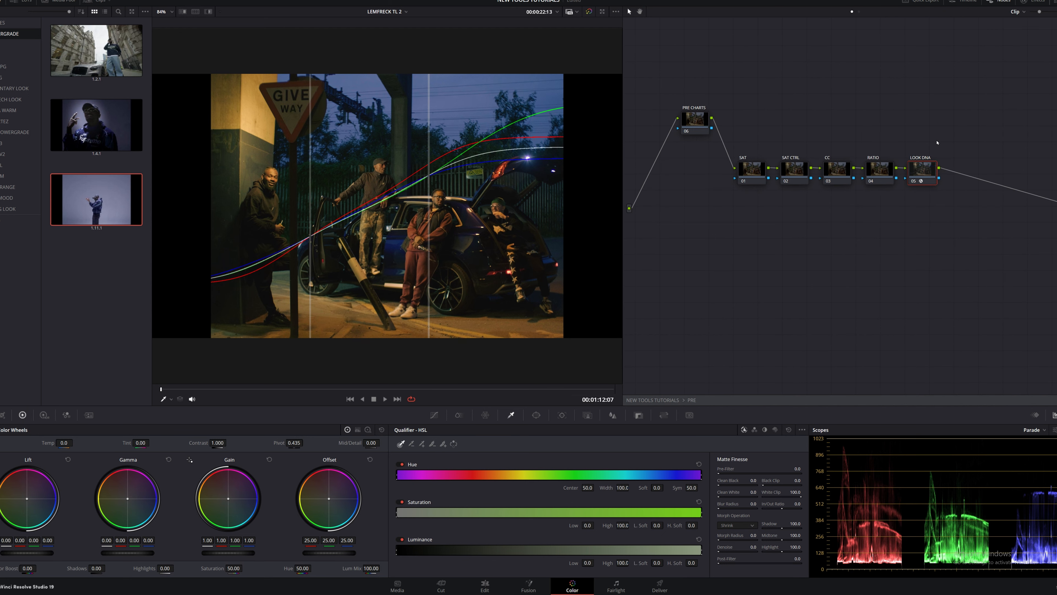
{"action": "key", "text": "ctrl+d"}
{"action": "key", "text": "ctrl+d"}
{"action": "left_click", "coordinate": [1028, 2]}
{"action": "left_click", "coordinate": [990, 380]}
{"action": "left_click", "coordinate": [1030, 2]}
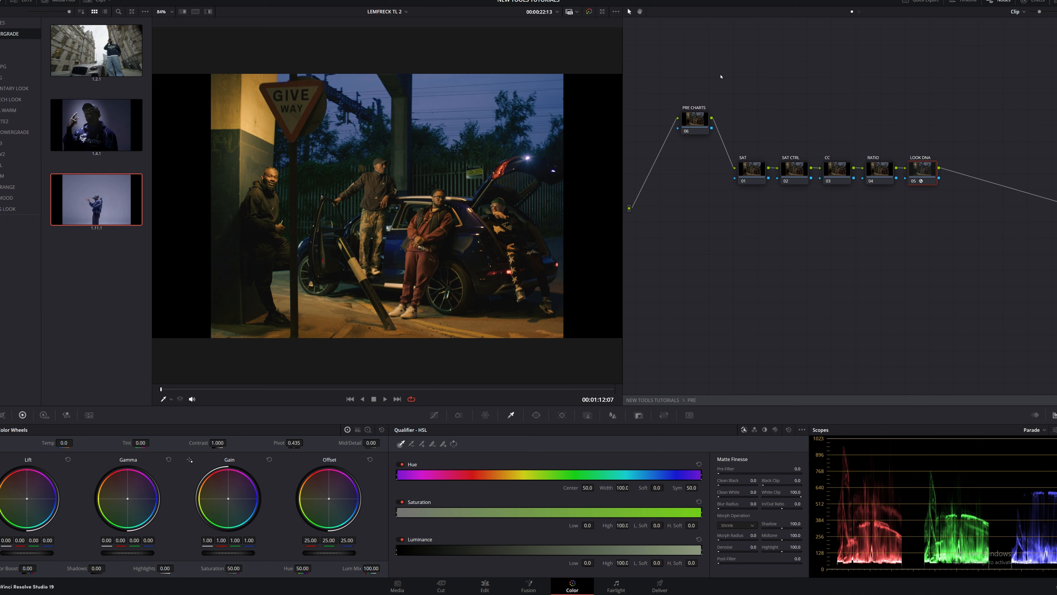
Step: Set LOOK DNA's balance on the night shot to Saturation 1.040, Temp -1453 and Tint -32.6
{"action": "left_click", "coordinate": [1037, 1]}
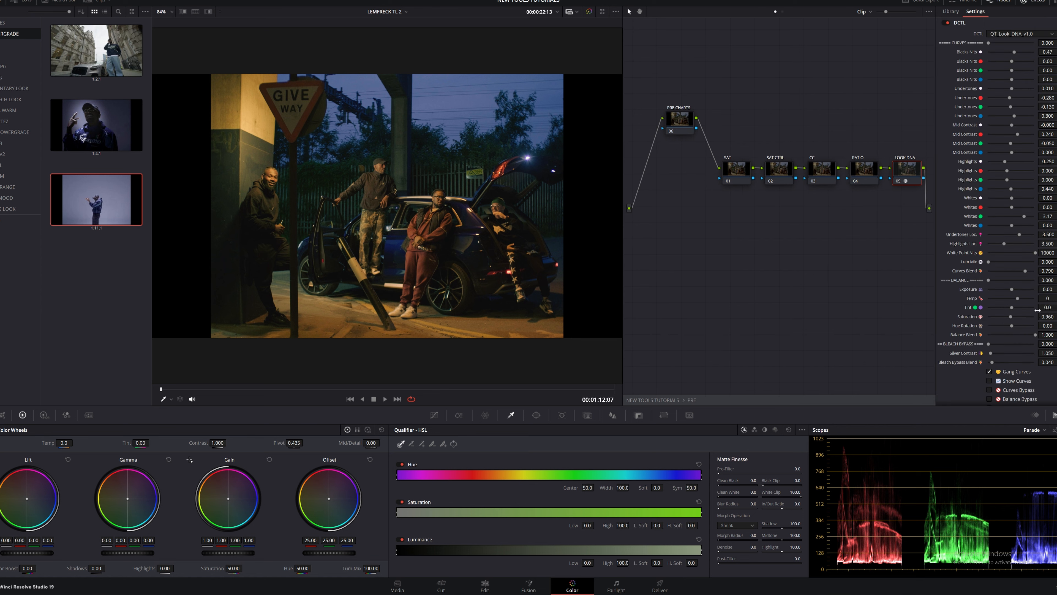
{"action": "left_click_drag", "start_coordinate": [1050, 317], "coordinate": [1049, 318]}
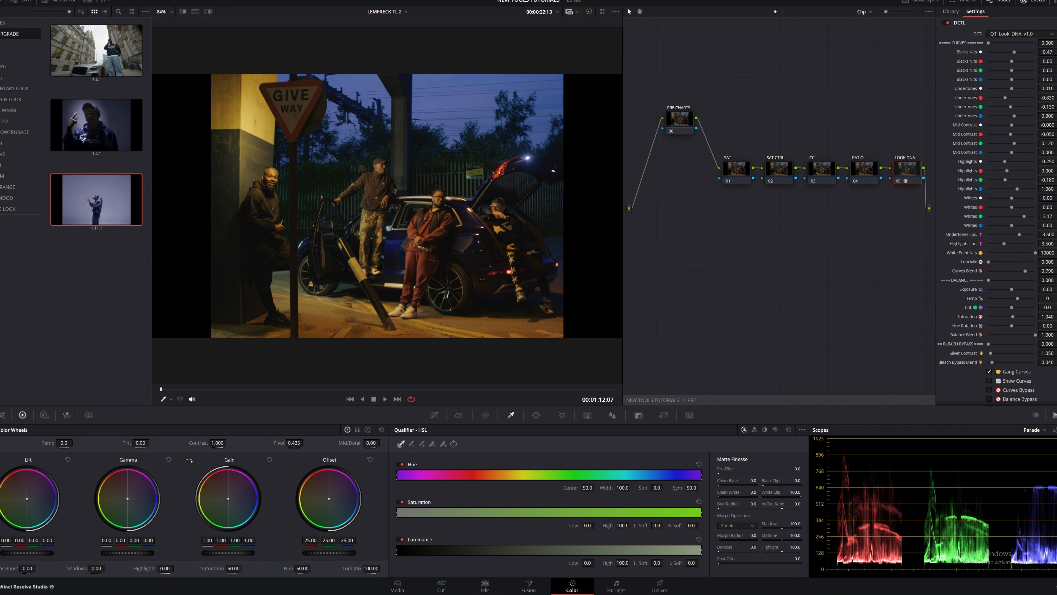
{"action": "left_click_drag", "start_coordinate": [1022, 300], "coordinate": [1014, 298]}
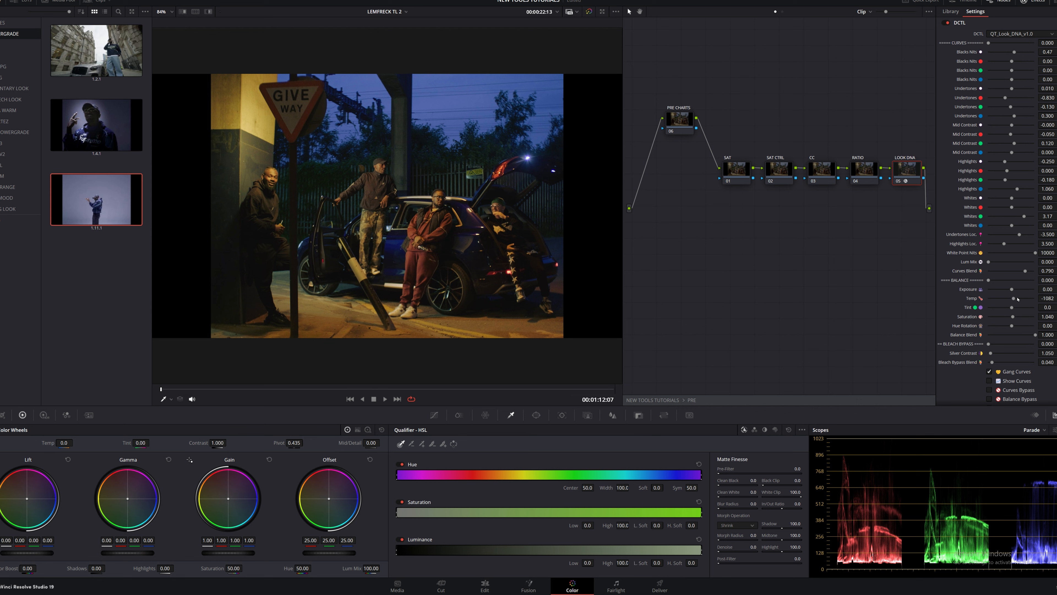
{"action": "left_click_drag", "start_coordinate": [1014, 300], "coordinate": [1012, 299]}
{"action": "left_click_drag", "start_coordinate": [1013, 309], "coordinate": [1009, 309]}
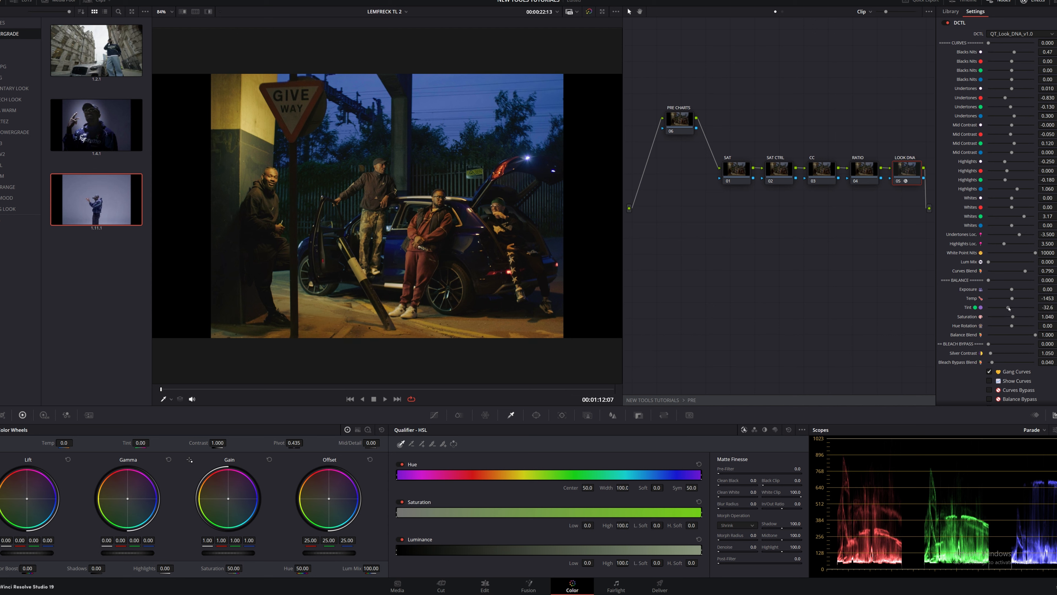
Step: Compare the night shot's graded and ungraded versions in an enlarged viewer, at the current frame and at 00:01:14:05
{"action": "left_click", "coordinate": [1034, 1]}
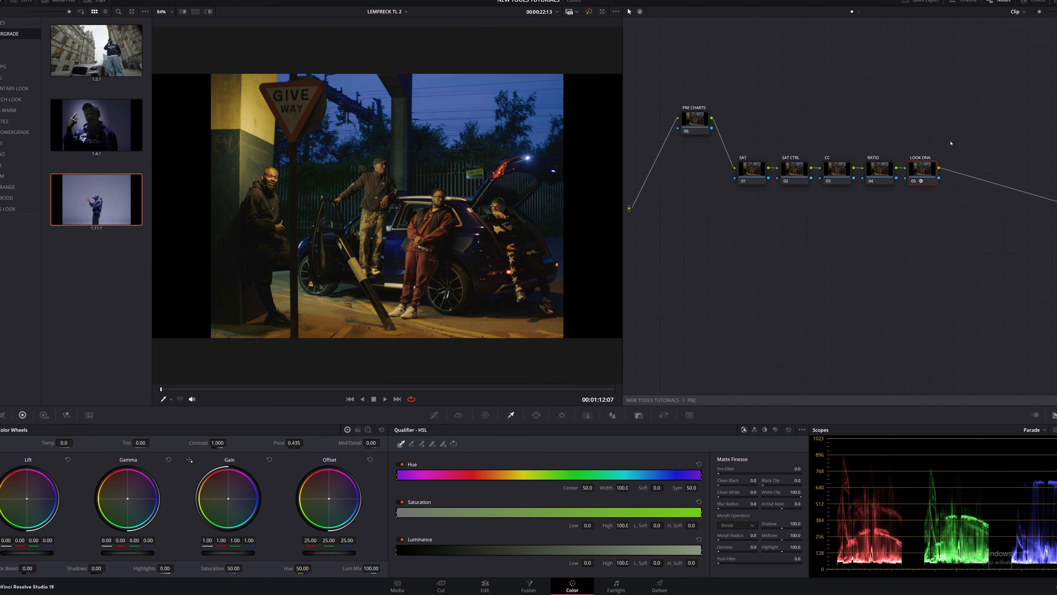
{"action": "key", "text": "ctrl+d"}
{"action": "key", "text": "ctrl+d"}
{"action": "key", "text": "shift+f"}
{"action": "key", "text": "ctrl+d"}
{"action": "key", "text": "ctrl+d"}
{"action": "key", "text": "ctrl+d"}
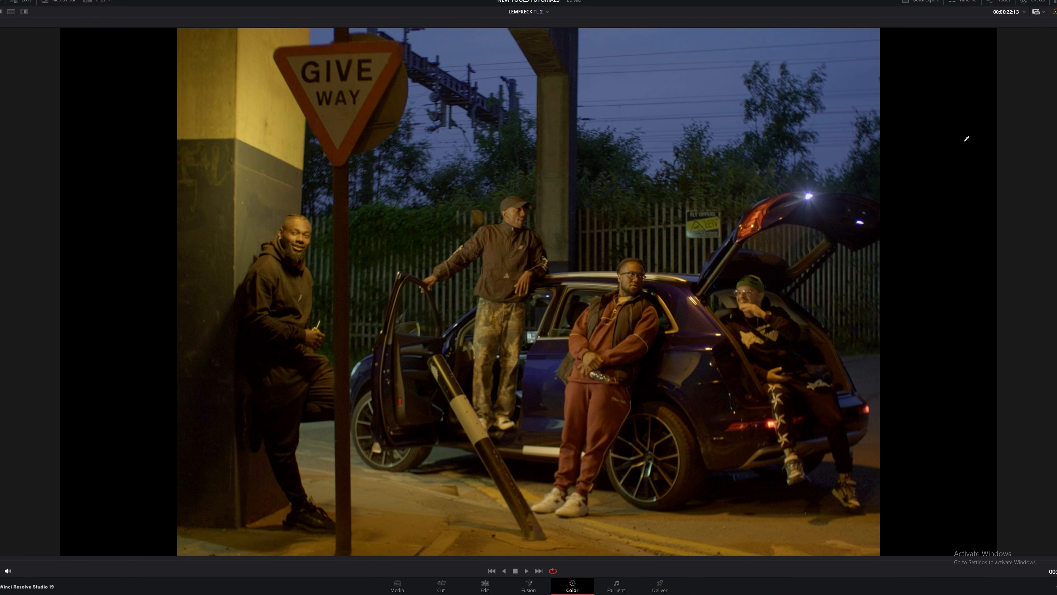
{"action": "key", "text": "ctrl+d"}
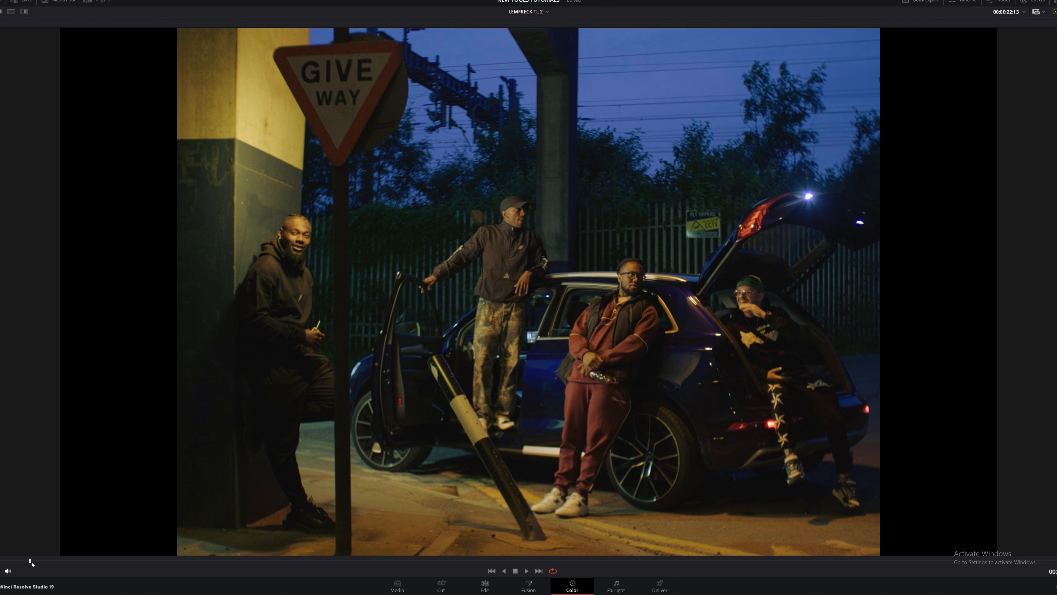
{"action": "key", "text": "ctrl+d"}
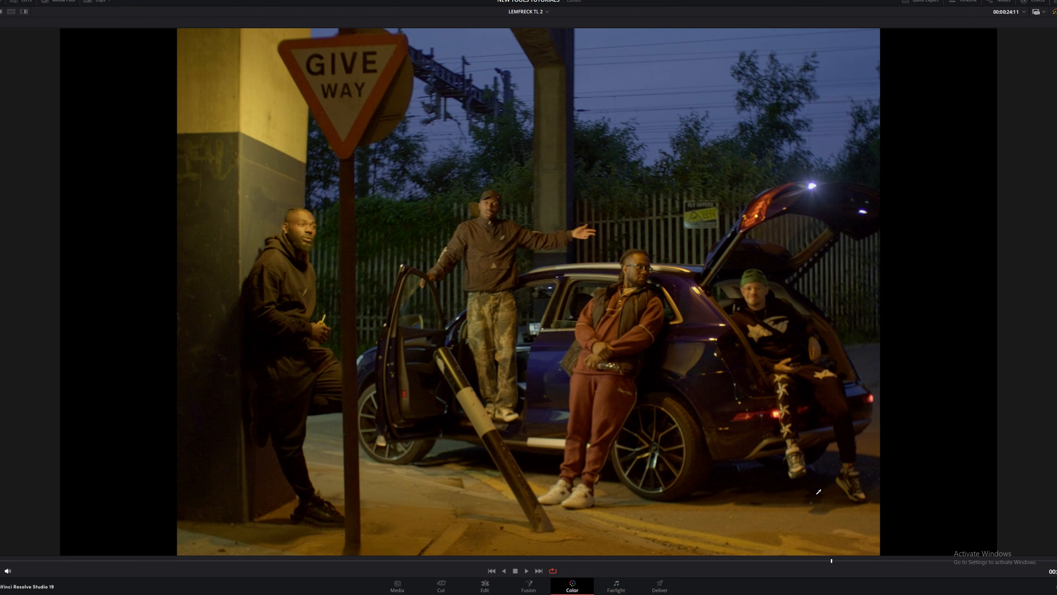
{"action": "key", "text": "ctrl+d"}
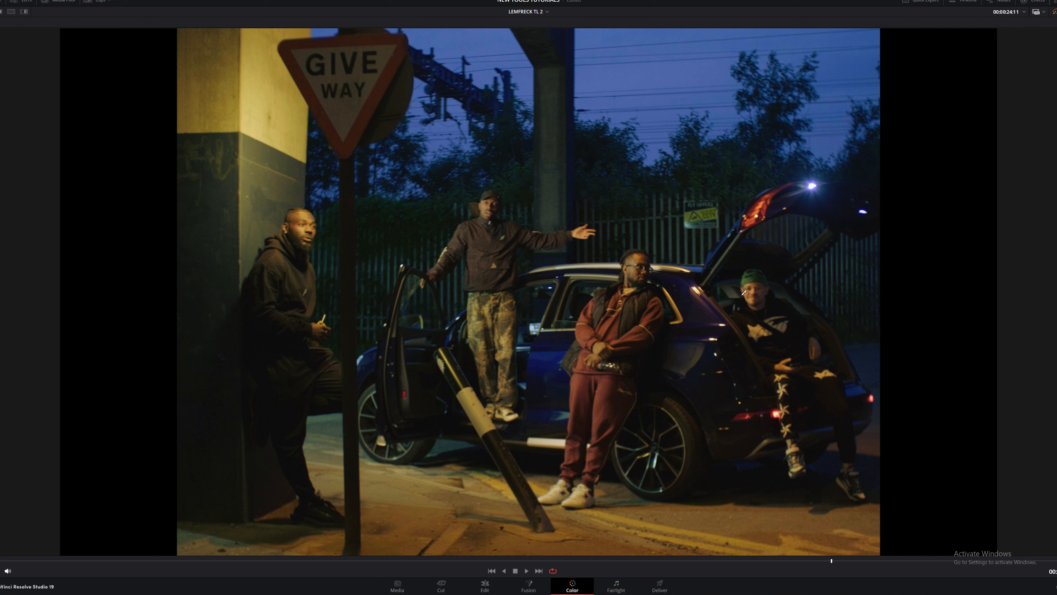
{"action": "key", "text": "shift+f"}
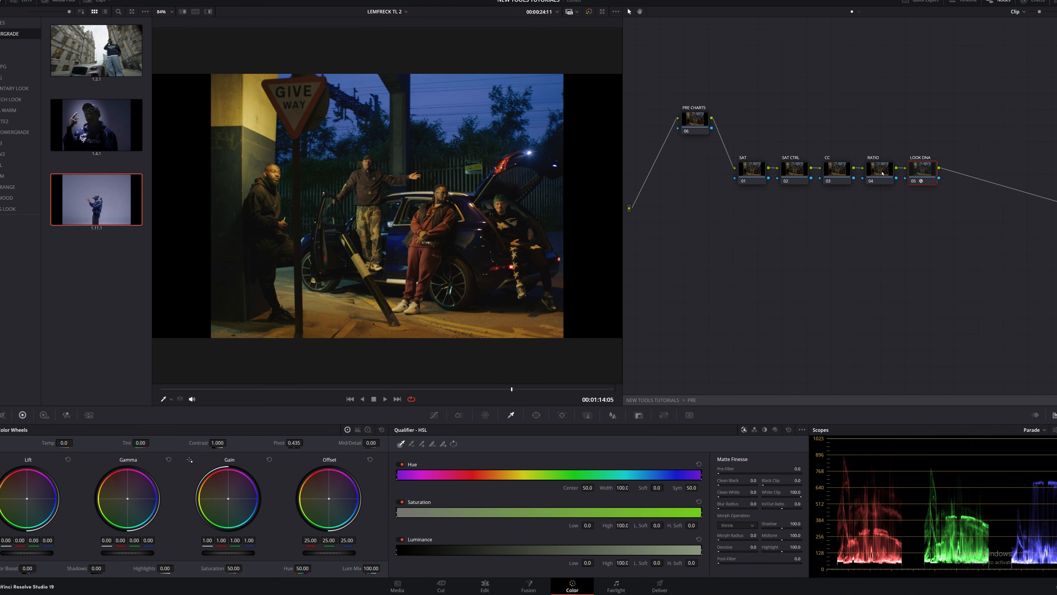
Step: Set LOOK DNA's master Blacks Nits to -0.02, master Undertones to -0.430 and master Mid Contrast to -0.110
{"action": "left_click", "coordinate": [1034, 2]}
{"action": "left_click_drag", "start_coordinate": [1047, 52], "coordinate": [1028, 52]}
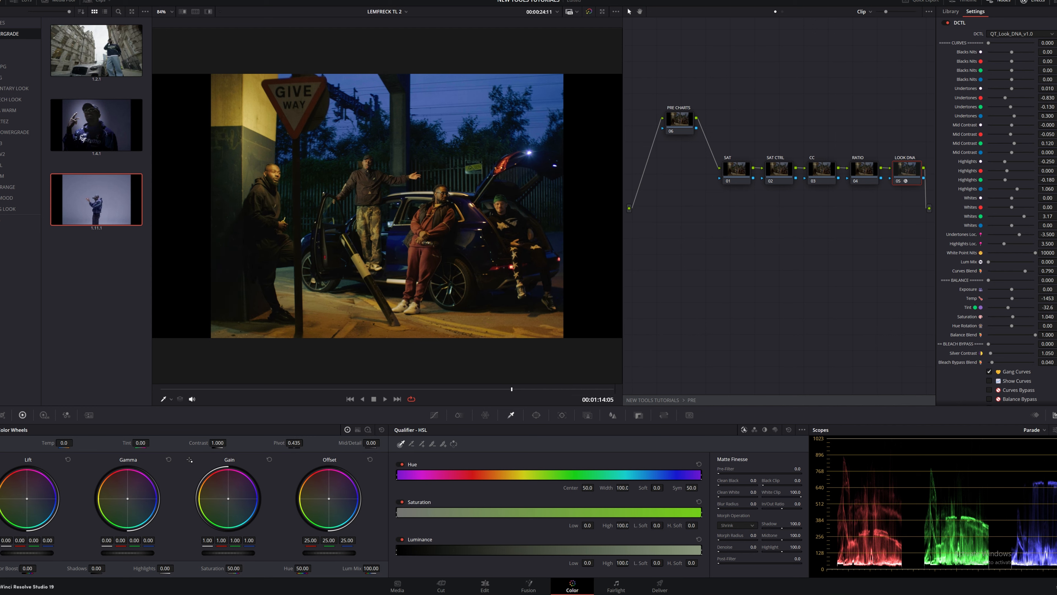
{"action": "left_click_drag", "start_coordinate": [1047, 89], "coordinate": [1029, 89]}
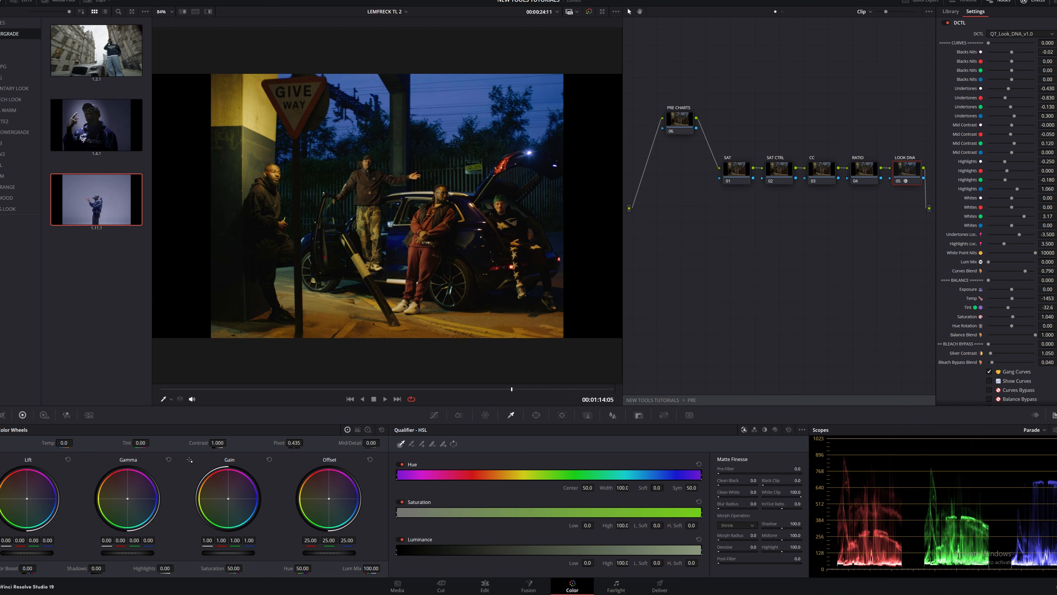
{"action": "left_click_drag", "start_coordinate": [1048, 125], "coordinate": [1051, 125]}
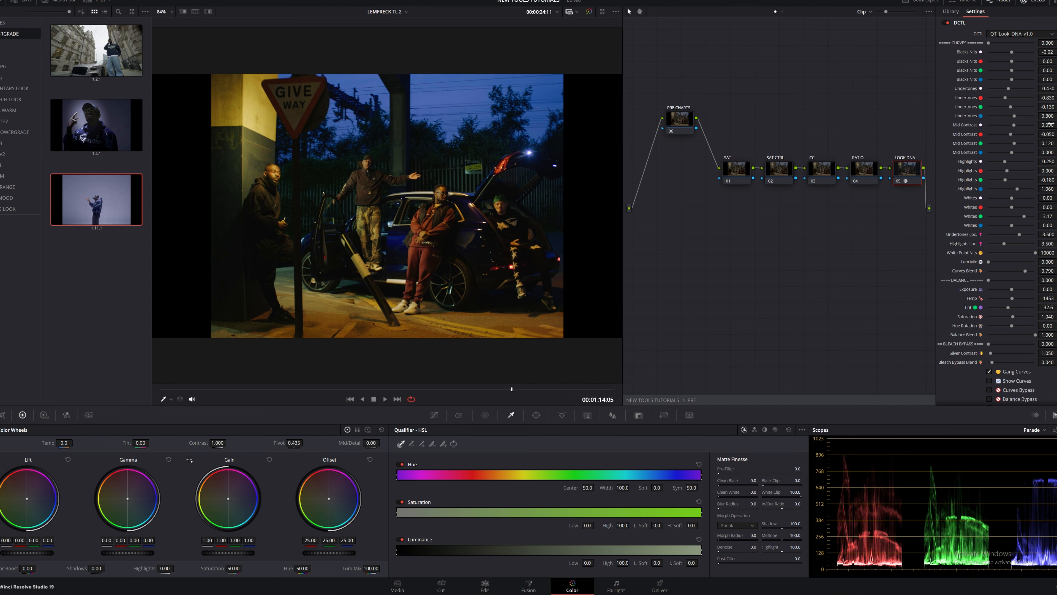
{"action": "left_click_drag", "start_coordinate": [1050, 126], "coordinate": [1042, 126]}
Step: Enlarge the viewer and repeatedly toggle the night shot's grade to check the deeper blacks against the ungraded image
{"action": "key", "text": "shift+f"}
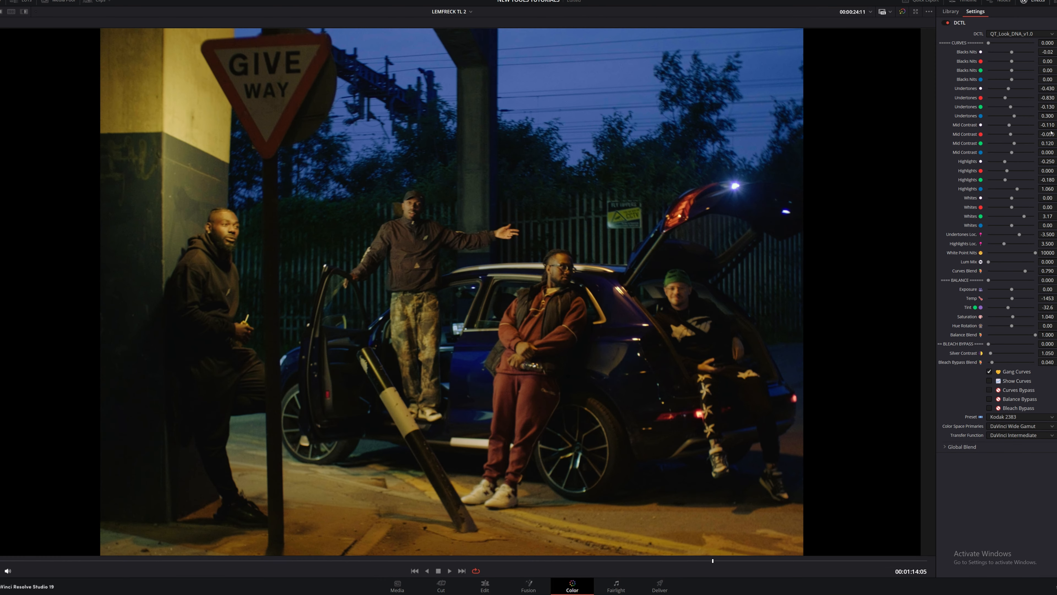
{"action": "key", "text": "ctrl+d"}
{"action": "key", "text": "ctrl+d"}
{"action": "key", "text": "ctrl+d"}
{"action": "key", "text": "ctrl+d"}
{"action": "key", "text": "ctrl+d"}
{"action": "key", "text": "ctrl+d"}
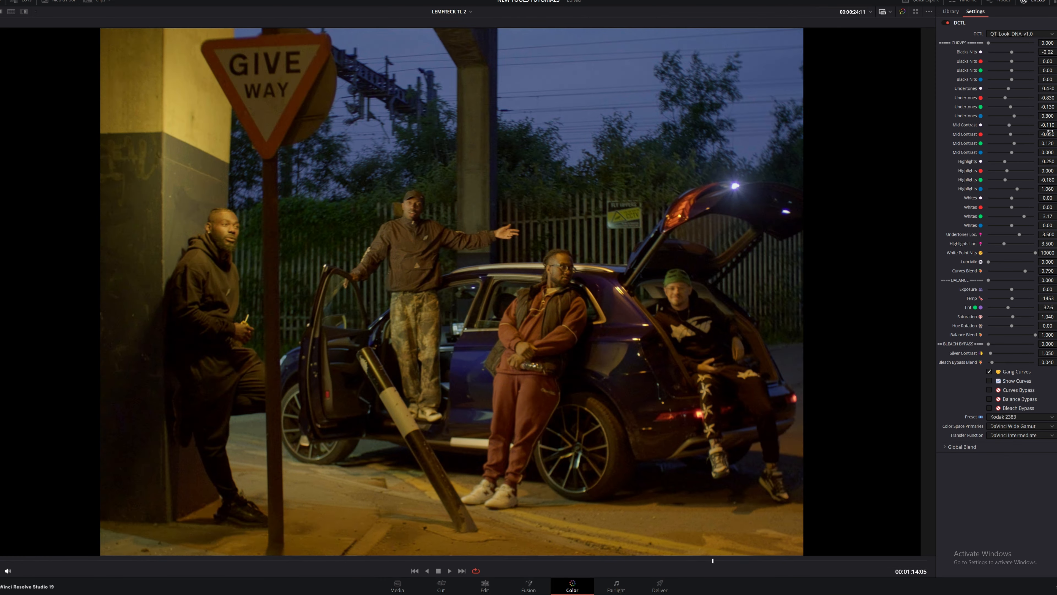
{"action": "key", "text": "ctrl+d"}
{"action": "key", "text": "ctrl+d"}
{"action": "key", "text": "ctrl+d"}
{"action": "key", "text": "ctrl+d"}
{"action": "key", "text": "ctrl+d"}
{"action": "key", "text": "ctrl+d"}
{"action": "key", "text": "ctrl+d"}
{"action": "key", "text": "ctrl+d"}
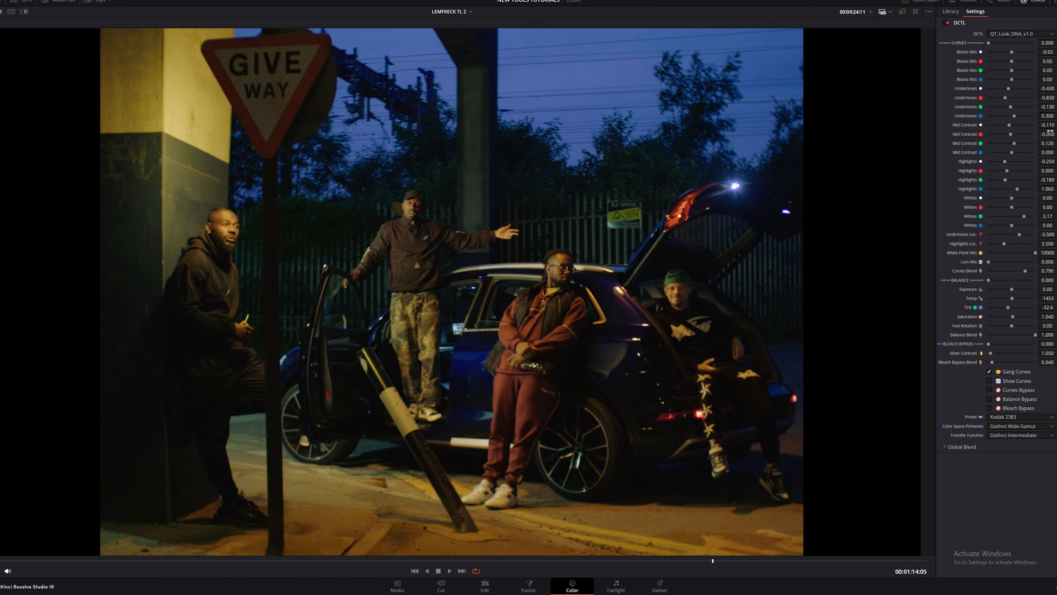
{"action": "key", "text": "ctrl+d"}
{"action": "key", "text": "ctrl+d"}
{"action": "key", "text": "ctrl+d"}
{"action": "key", "text": "ctrl+d"}
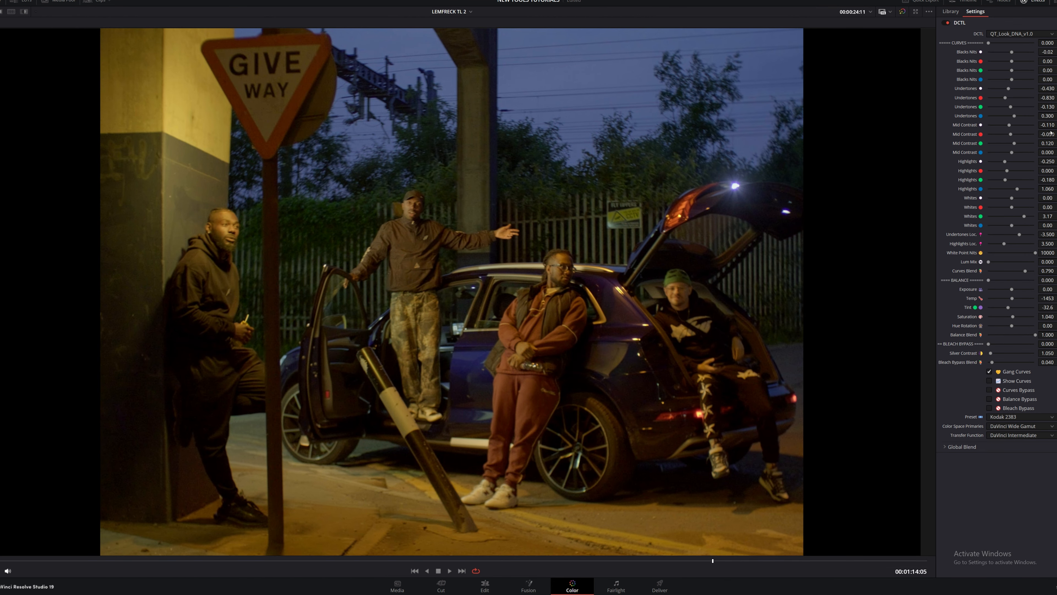
{"action": "key", "text": "ctrl+d"}
{"action": "key", "text": "ctrl+d"}
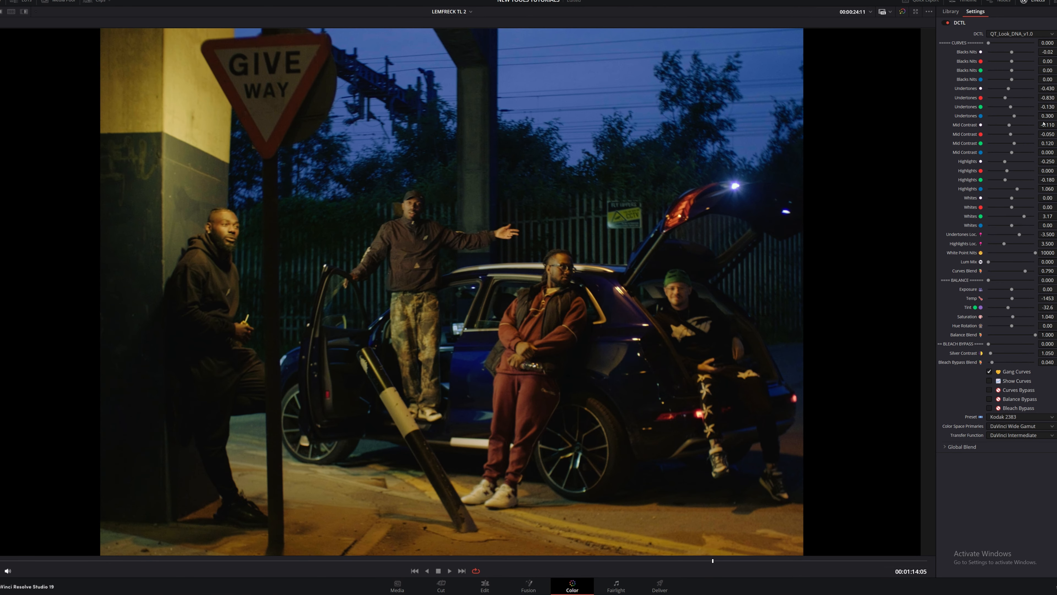